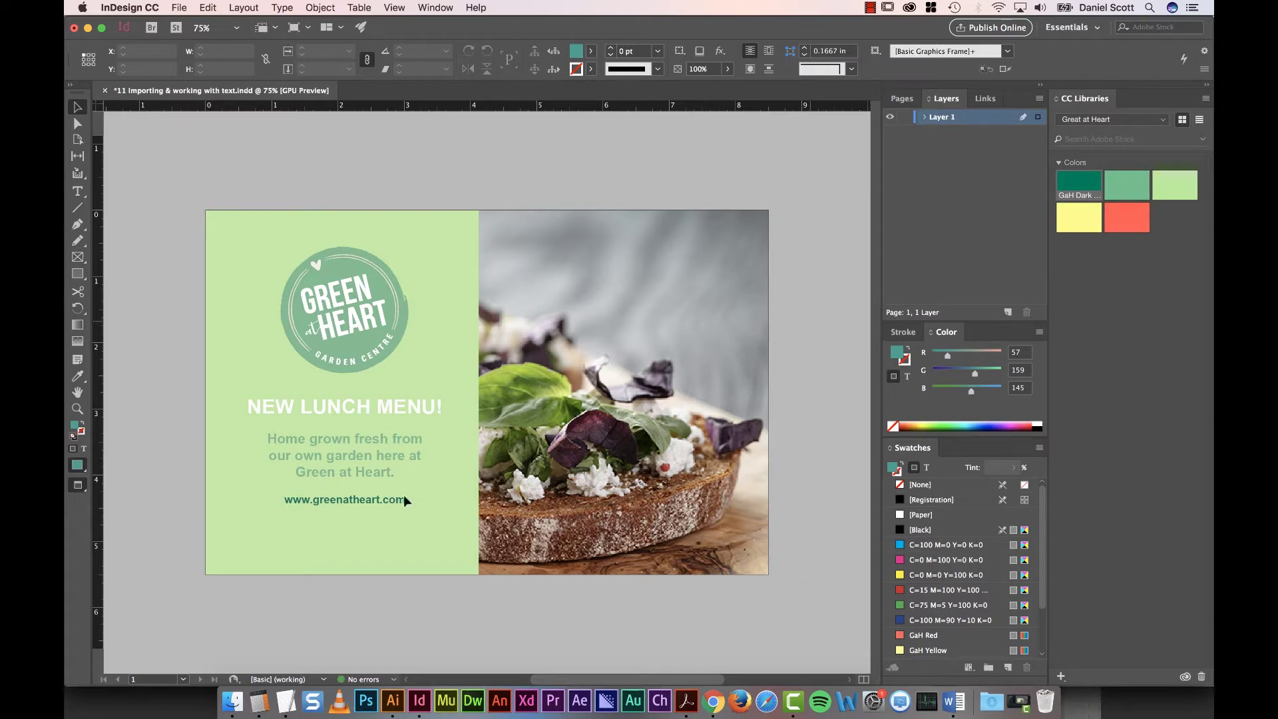
Select the frame holding the headline and body text, then deselect it
left_click(391, 448)
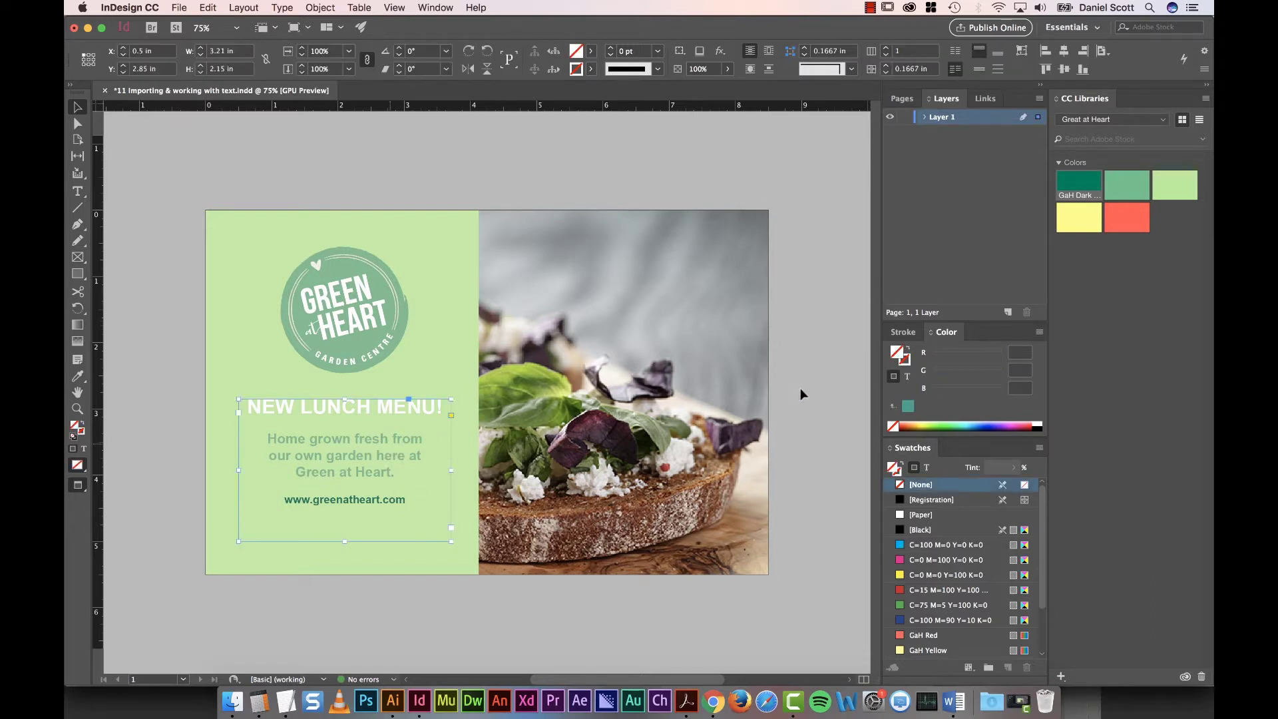
left_click(818, 397)
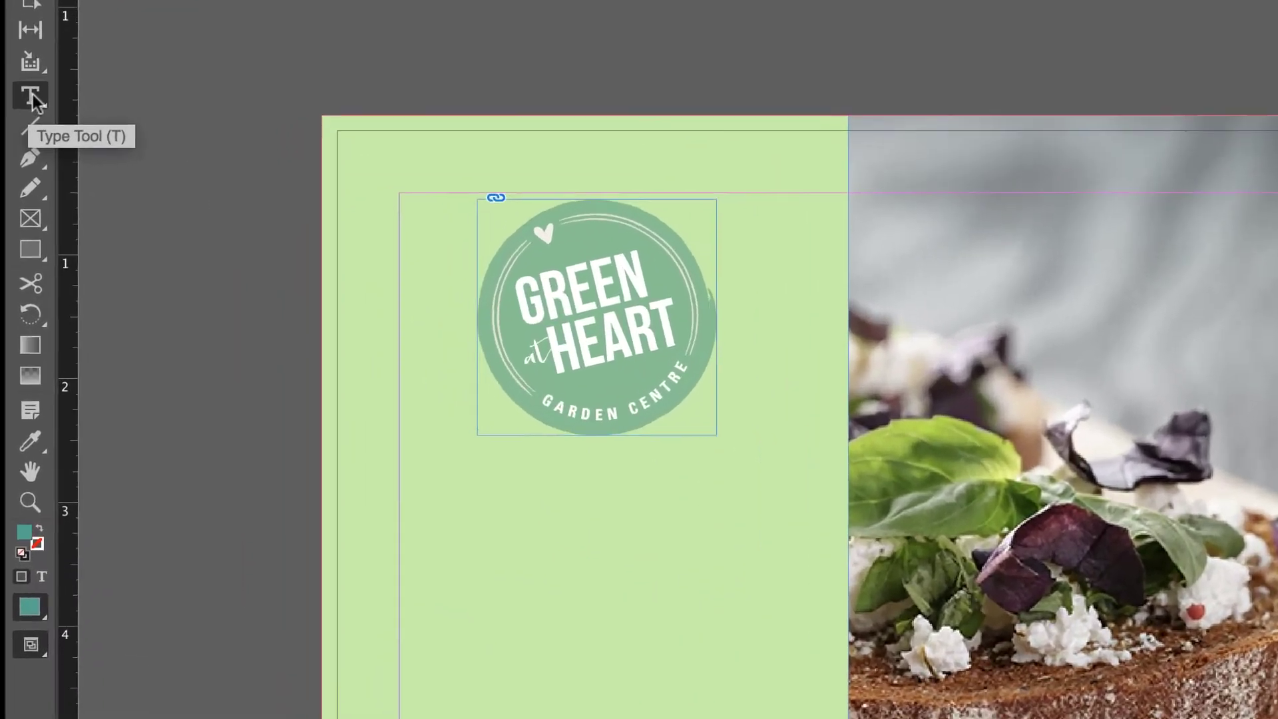
left_click(77, 191)
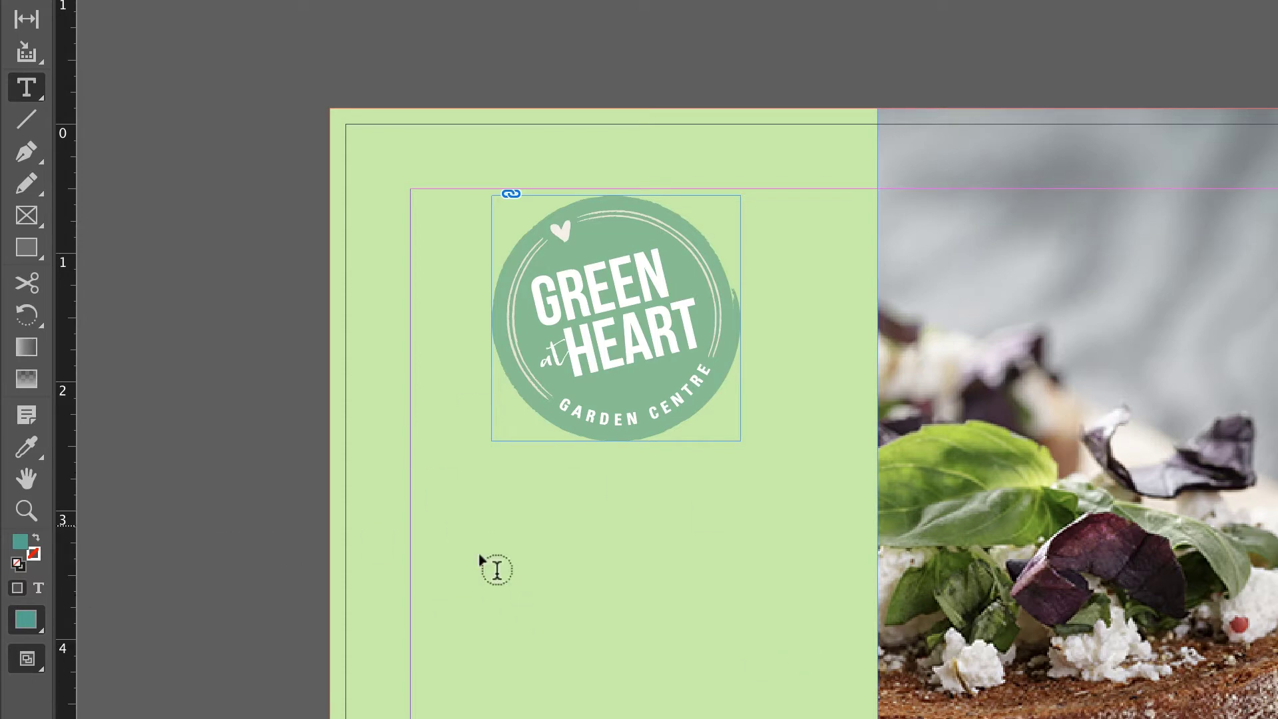
left_click_drag(544, 610, 544, 610)
type("lzkdclkSClkSJC")
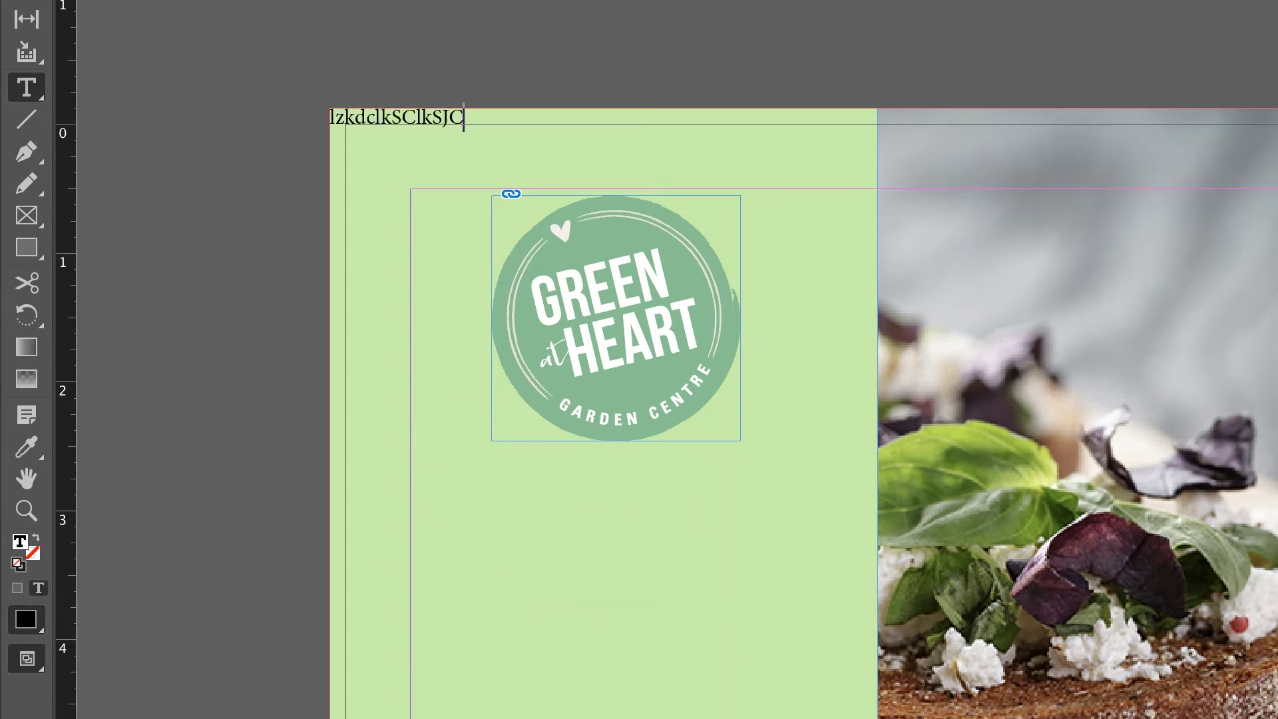
key("Escape")
left_click_drag(465, 558, 677, 653)
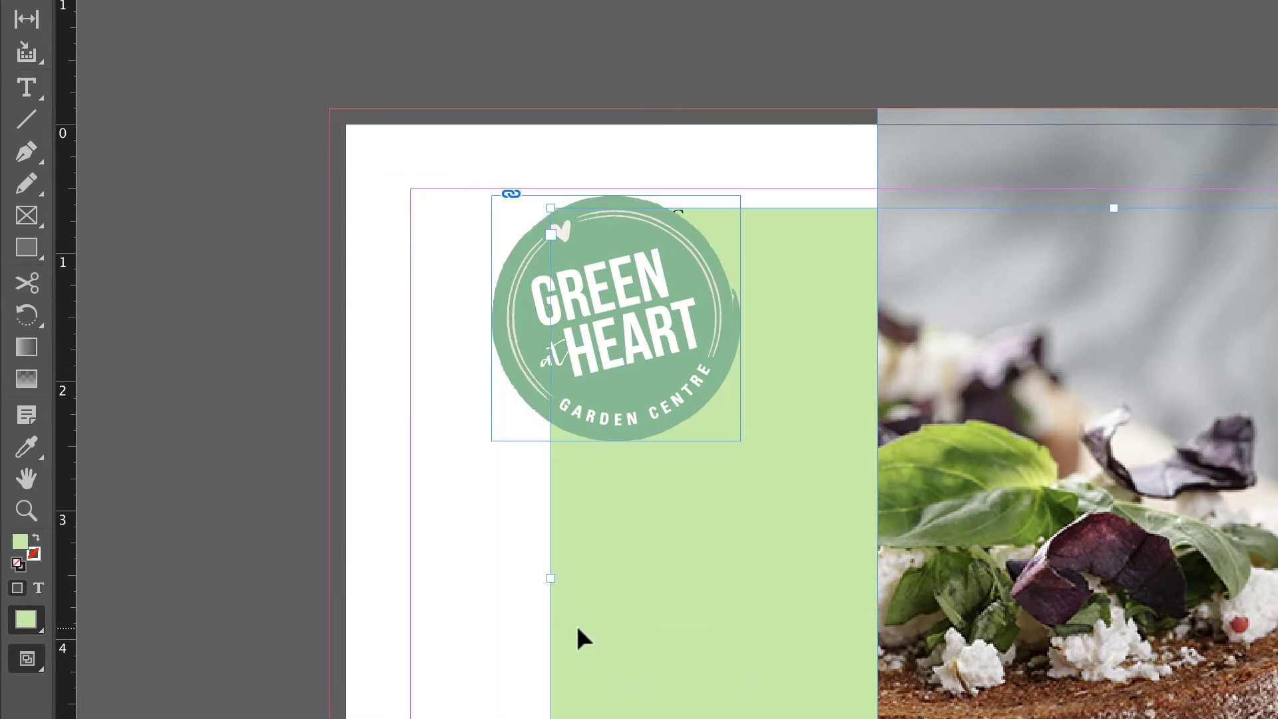
key("ctrl+z")
key("ctrl+z")
key("ctrl+z")
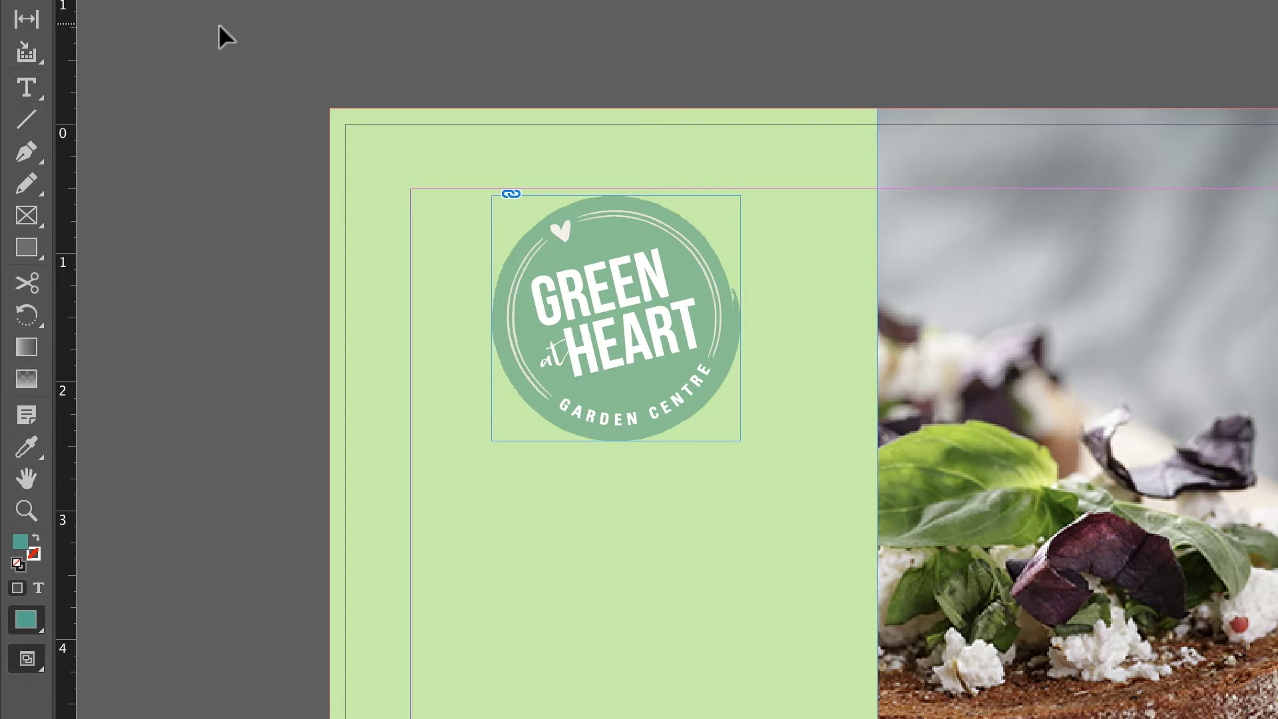
Draw a text frame on the pasteboard and type 'Start Typing', correcting the misspelled word
left_click(27, 88)
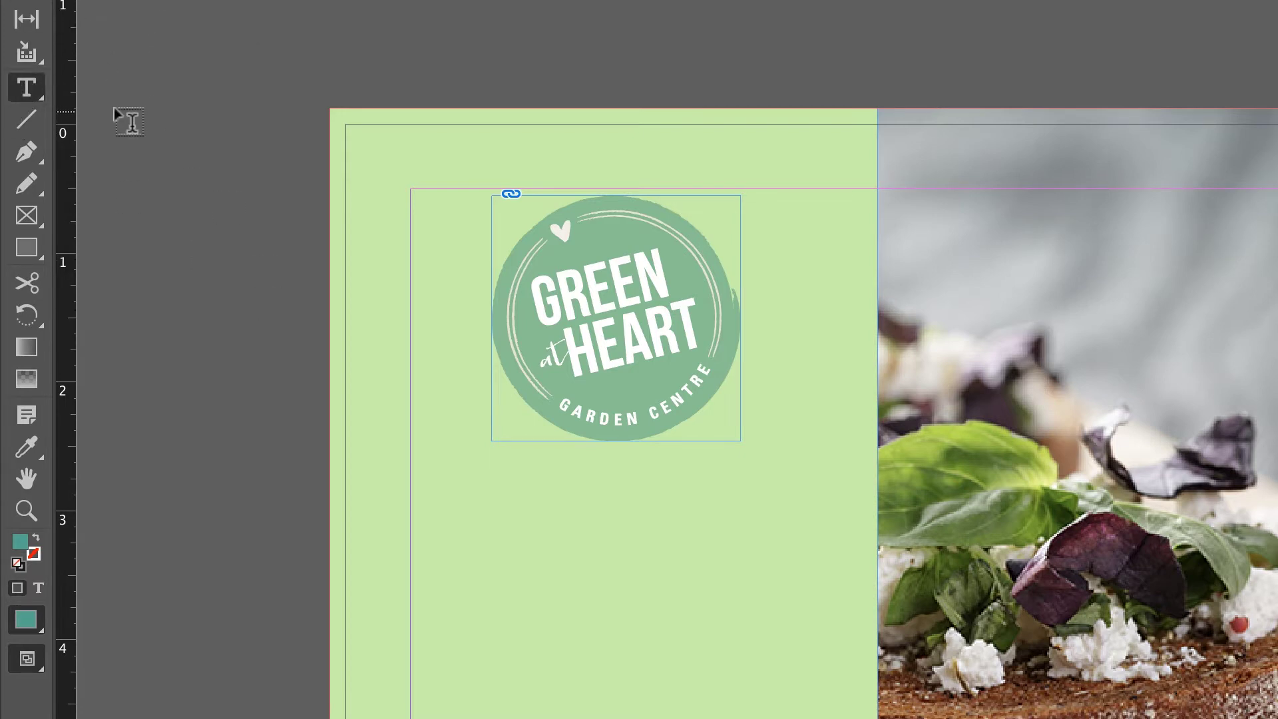
left_click_drag(109, 30, 463, 221)
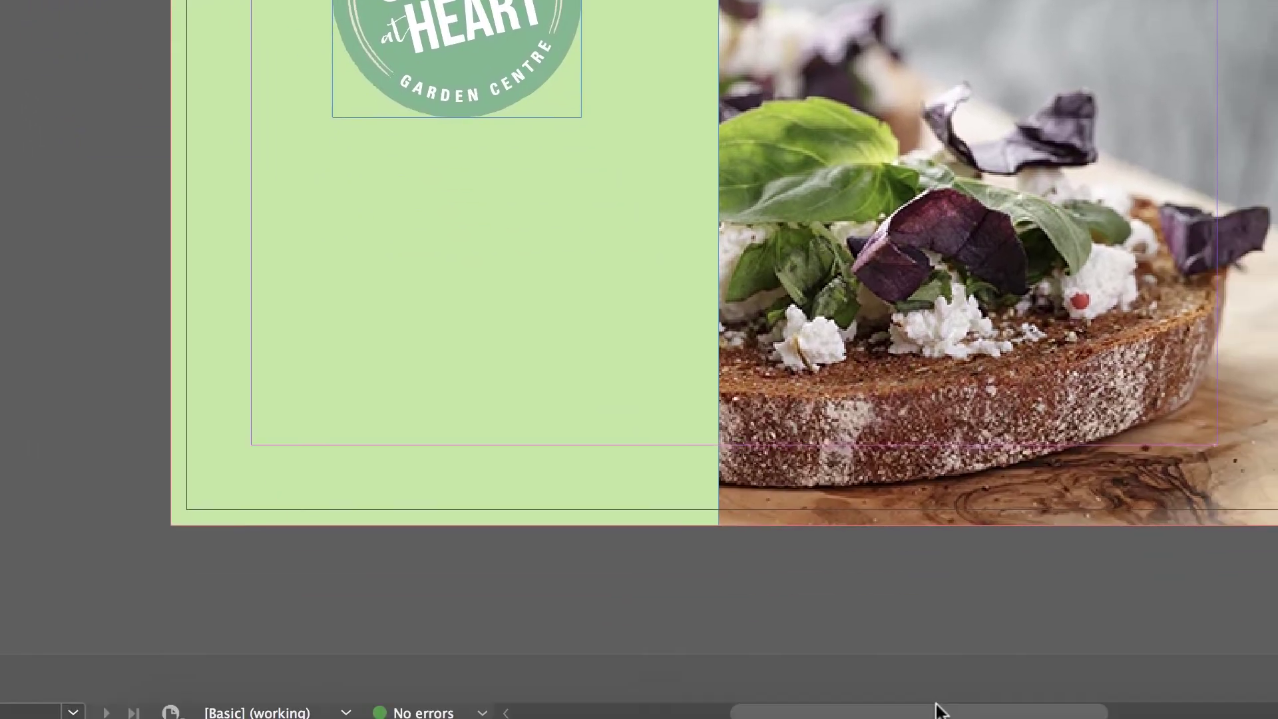
scroll(840, 634, "left", 10)
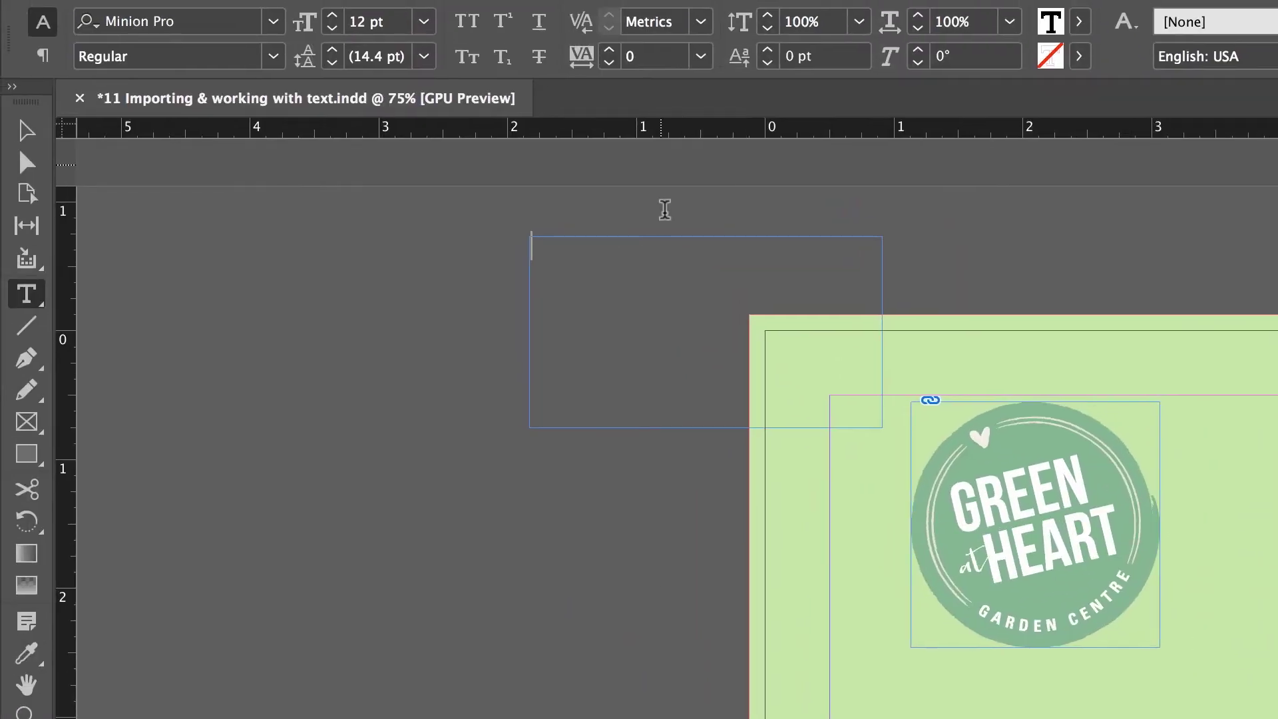
left_click(676, 283)
type("Start")
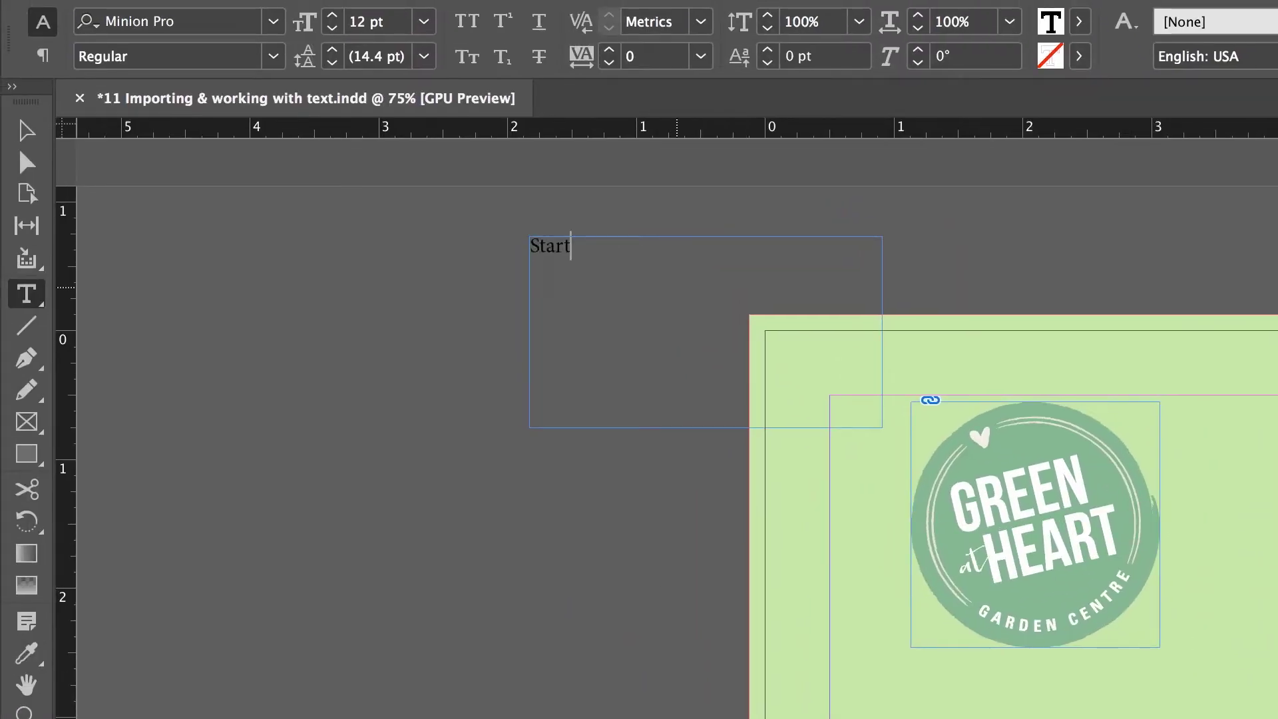
type(" Terype")
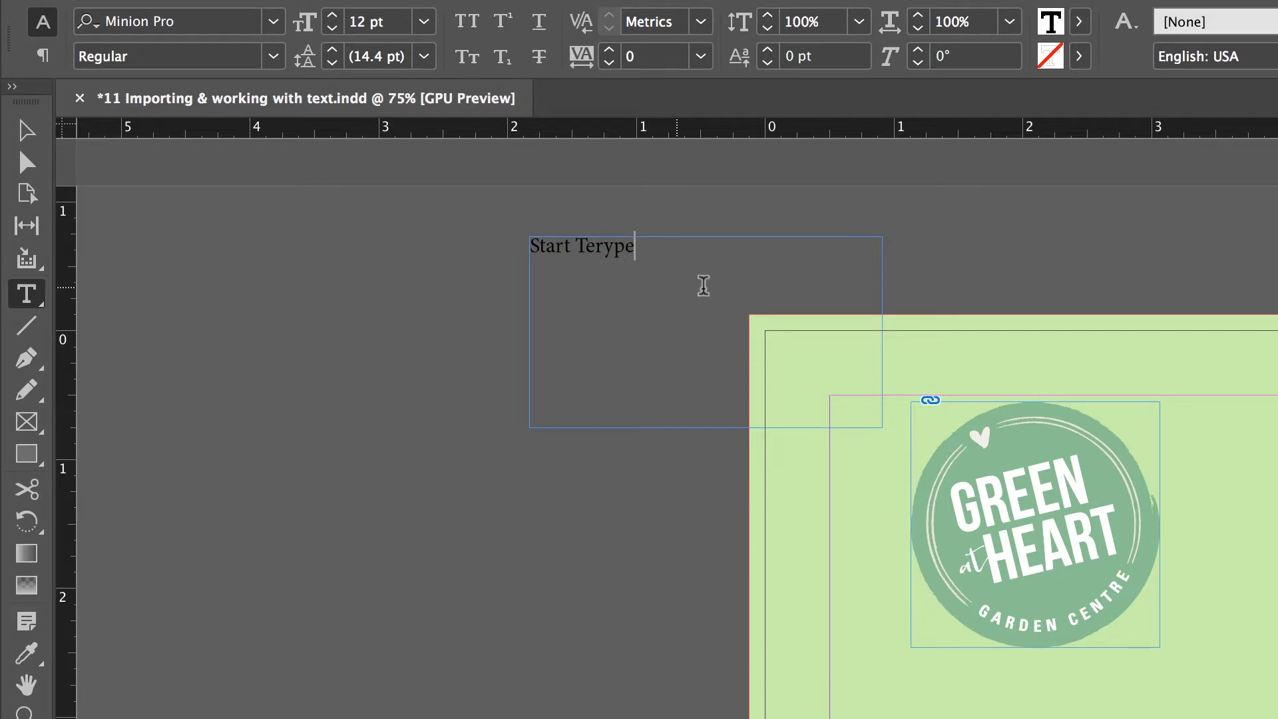
double_click(607, 251)
type("Typing")
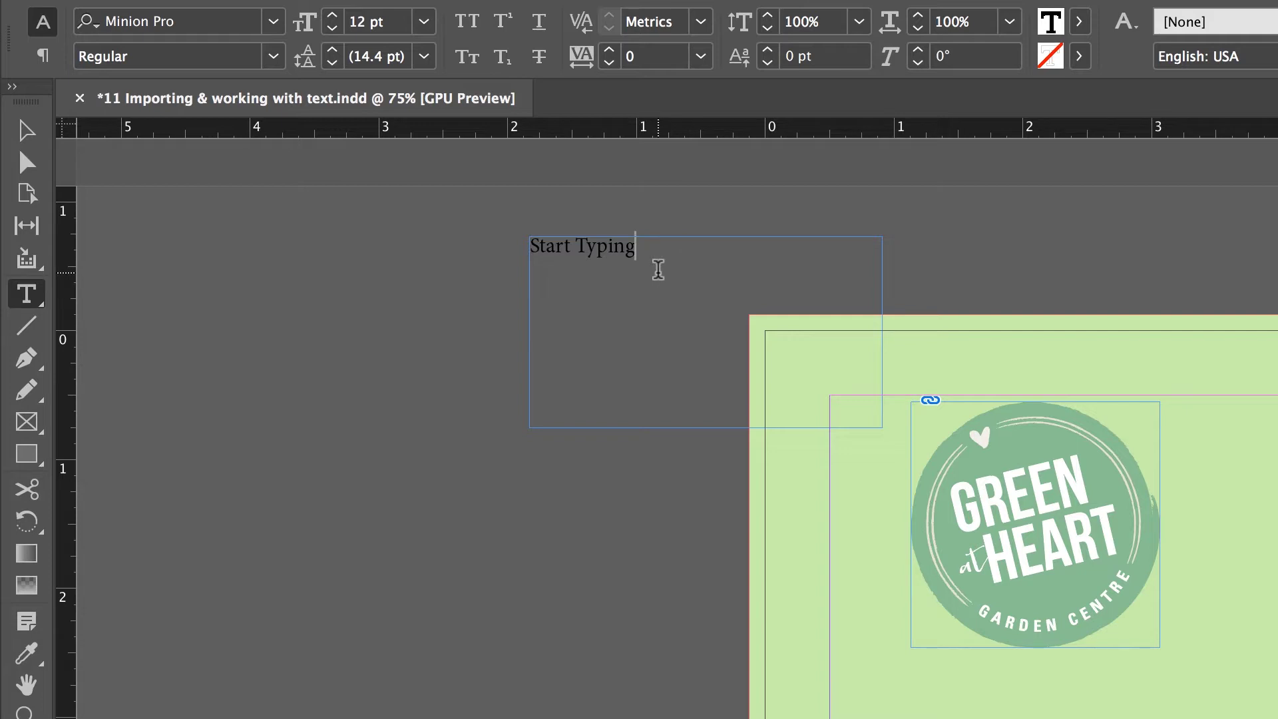
Enlarge the Start Typing frame, move it left and down, and delete its text
left_click(26, 130)
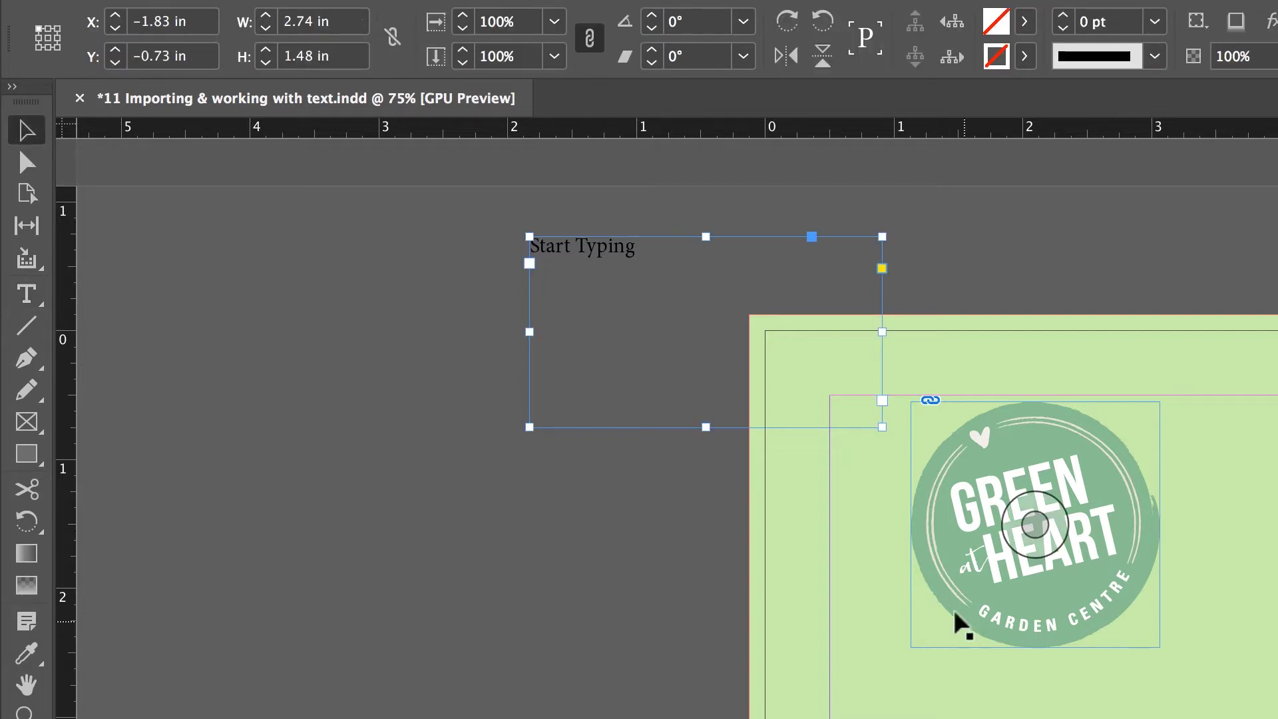
left_click_drag(882, 427, 1007, 584)
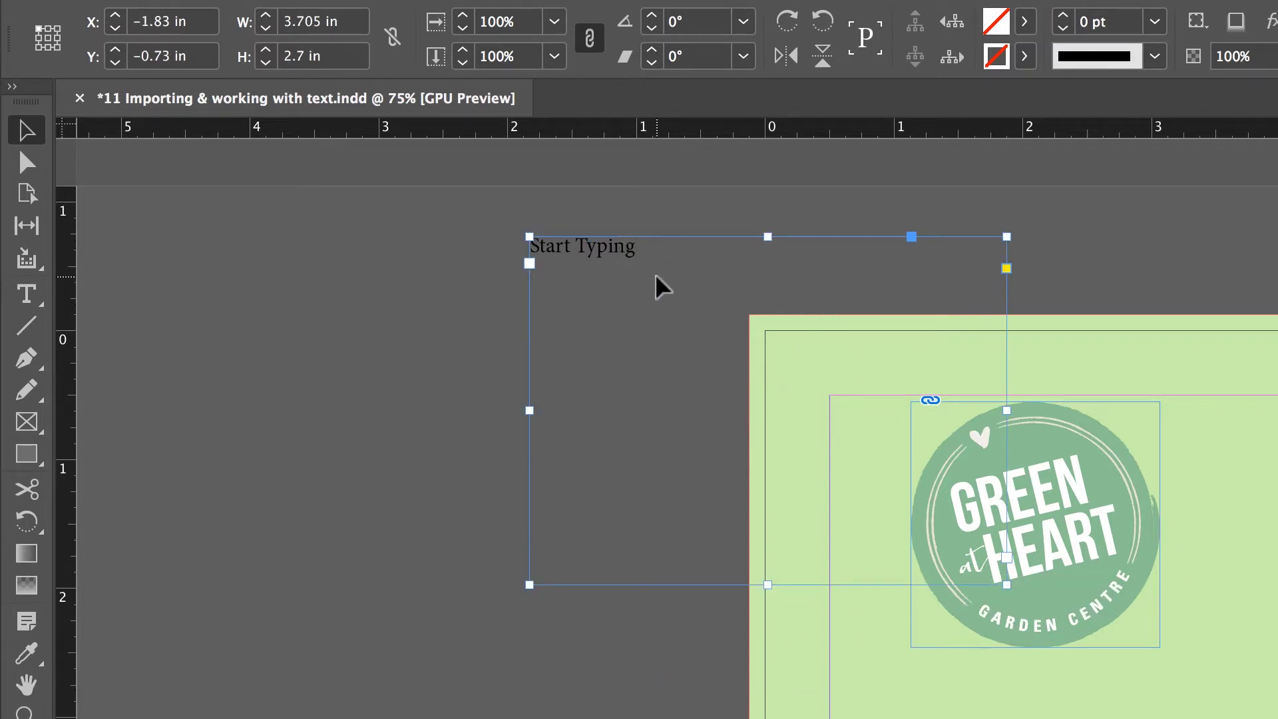
left_click_drag(625, 257, 308, 354)
double_click(383, 365)
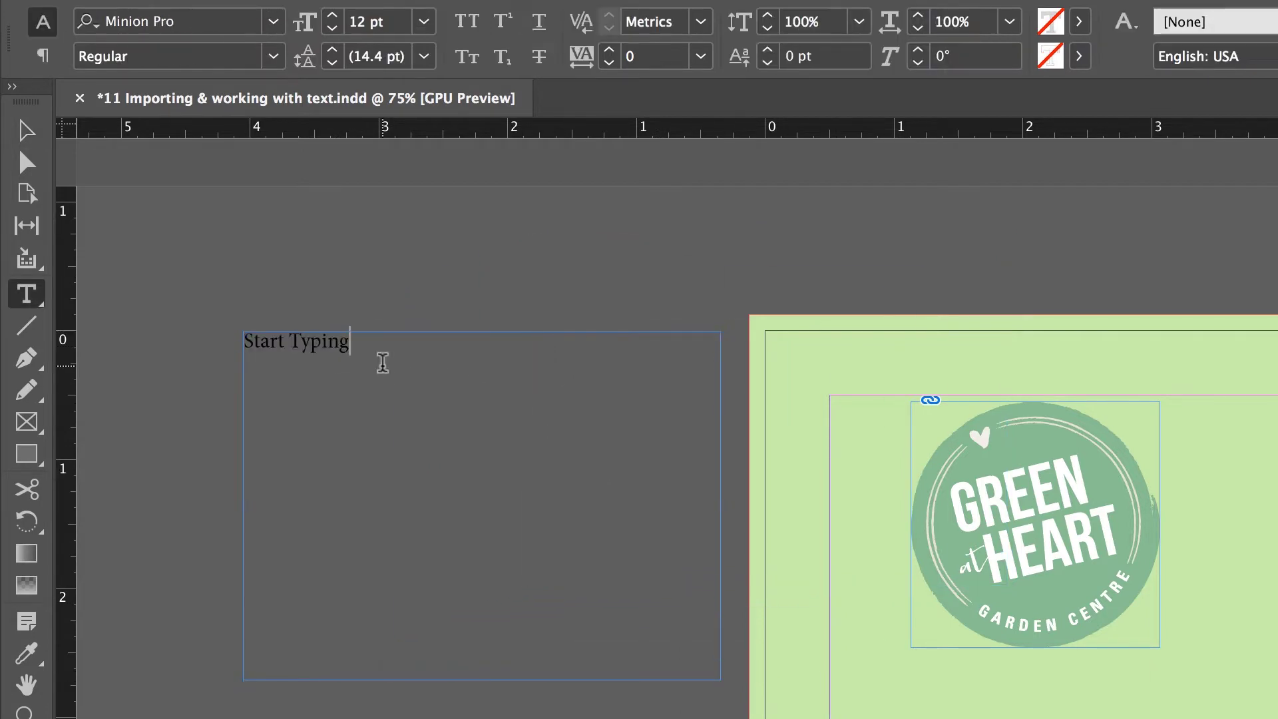
left_click_drag(360, 346, 254, 346)
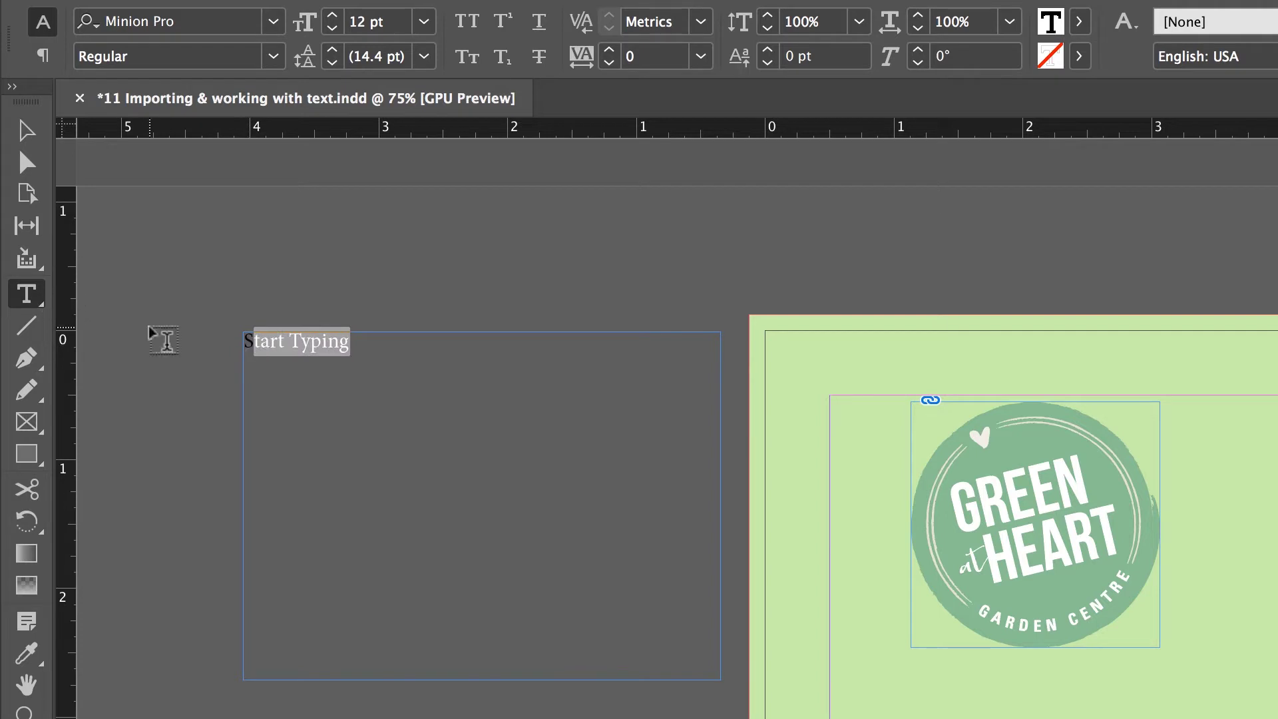
key("BackSpace")
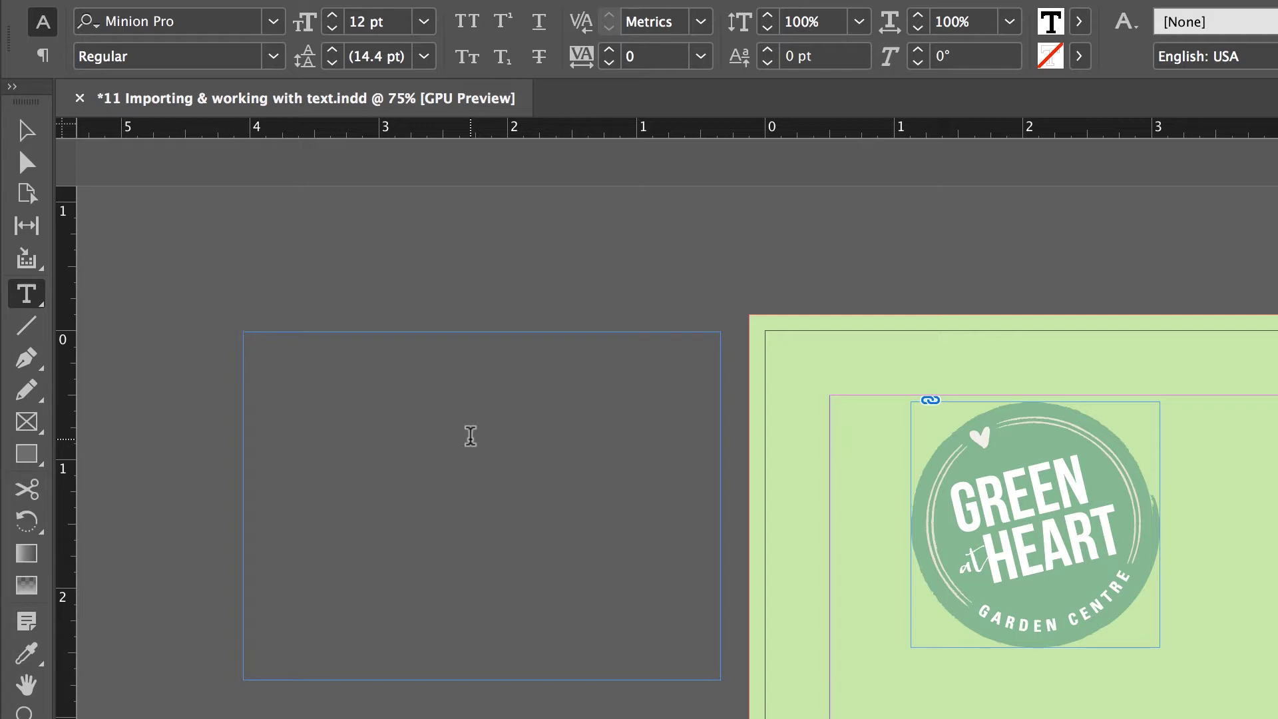
left_click(470, 438)
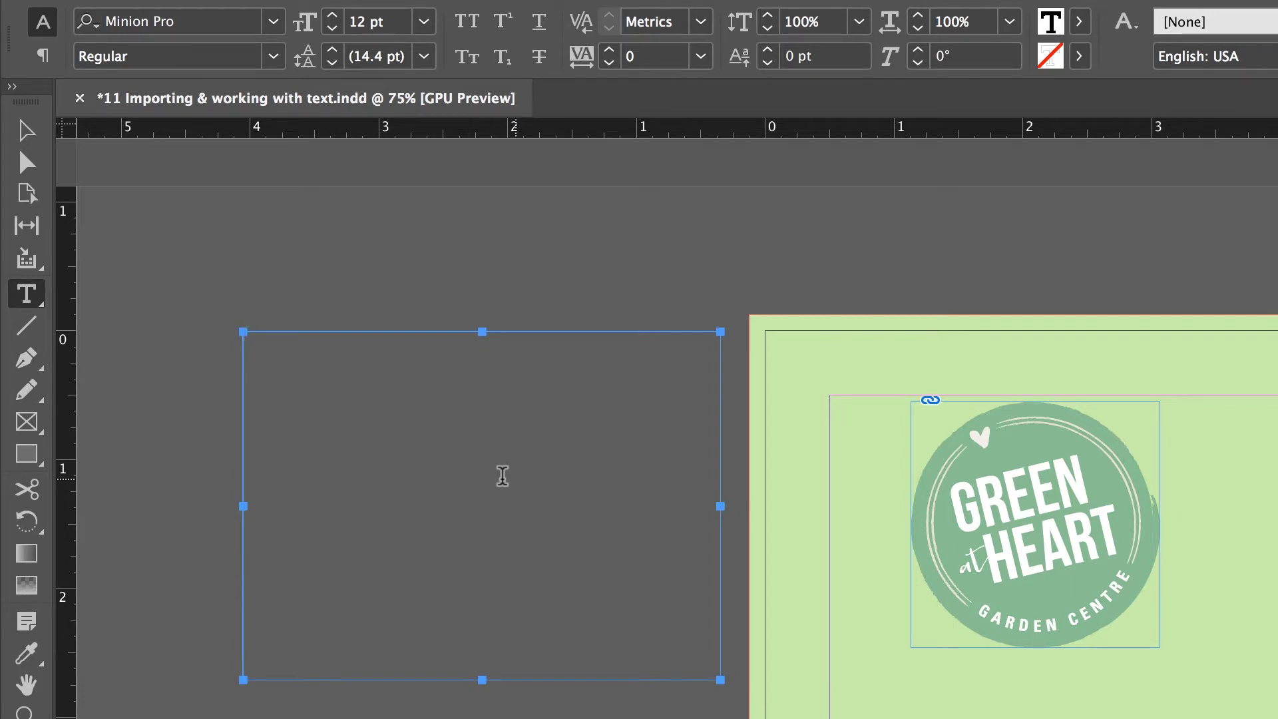
Open the Flyer Text document from the 01 Flyer folder in Word
key("super+Tab")
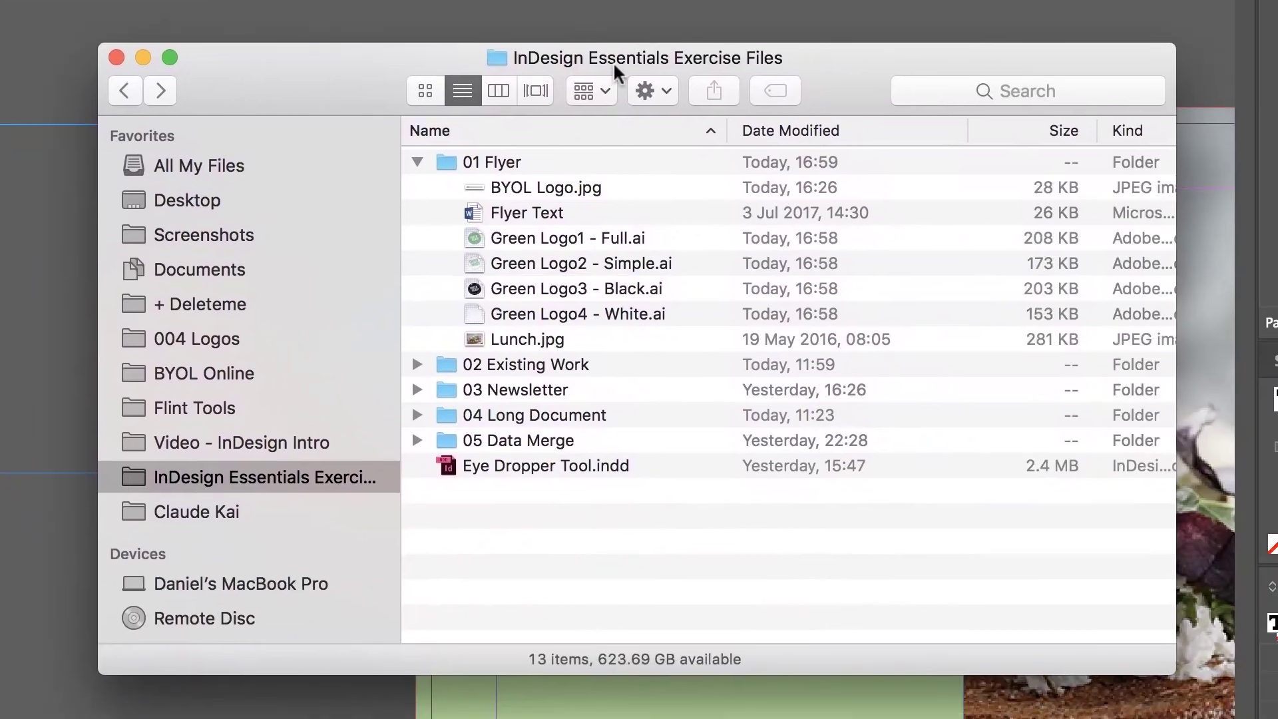
double_click(445, 163)
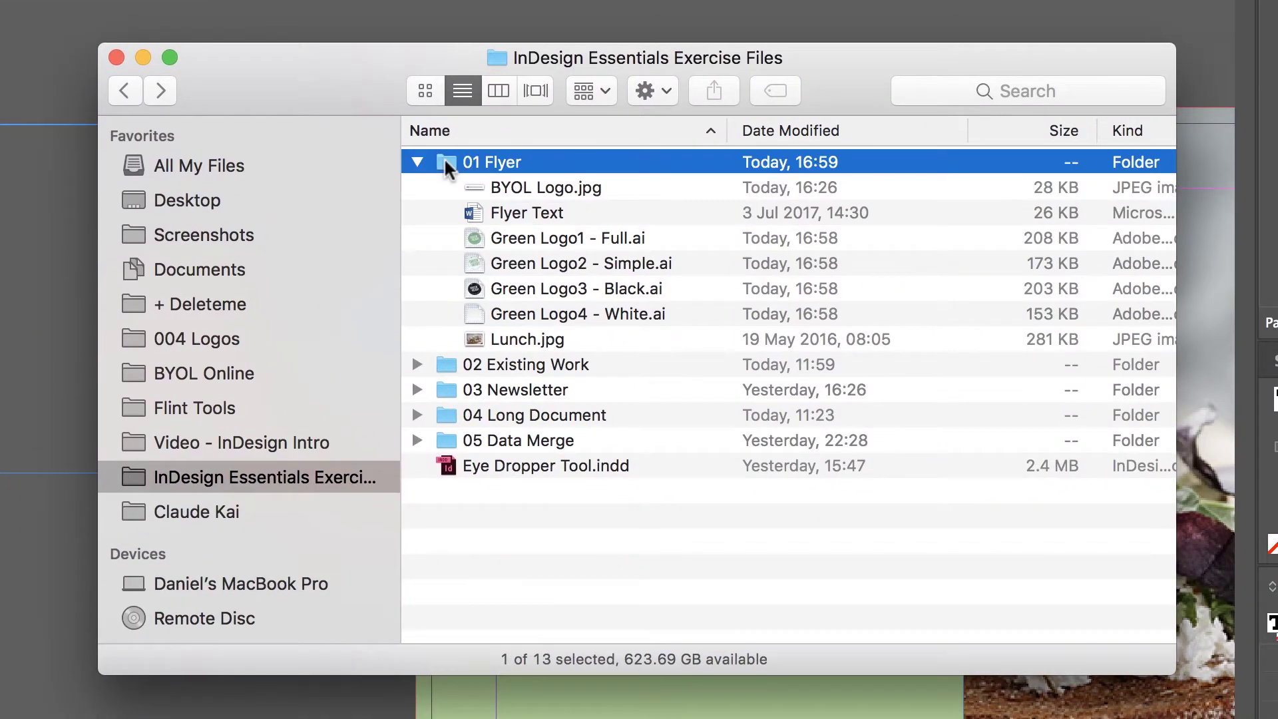
left_click(522, 186)
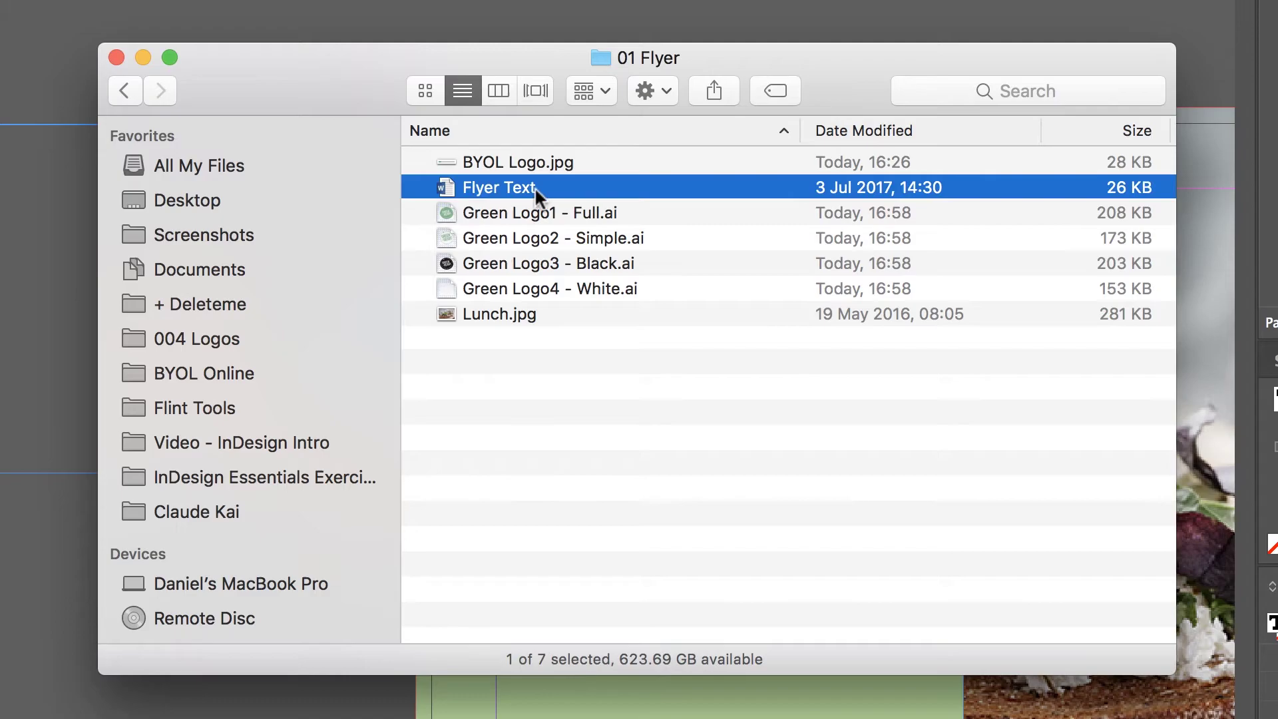
double_click(505, 185)
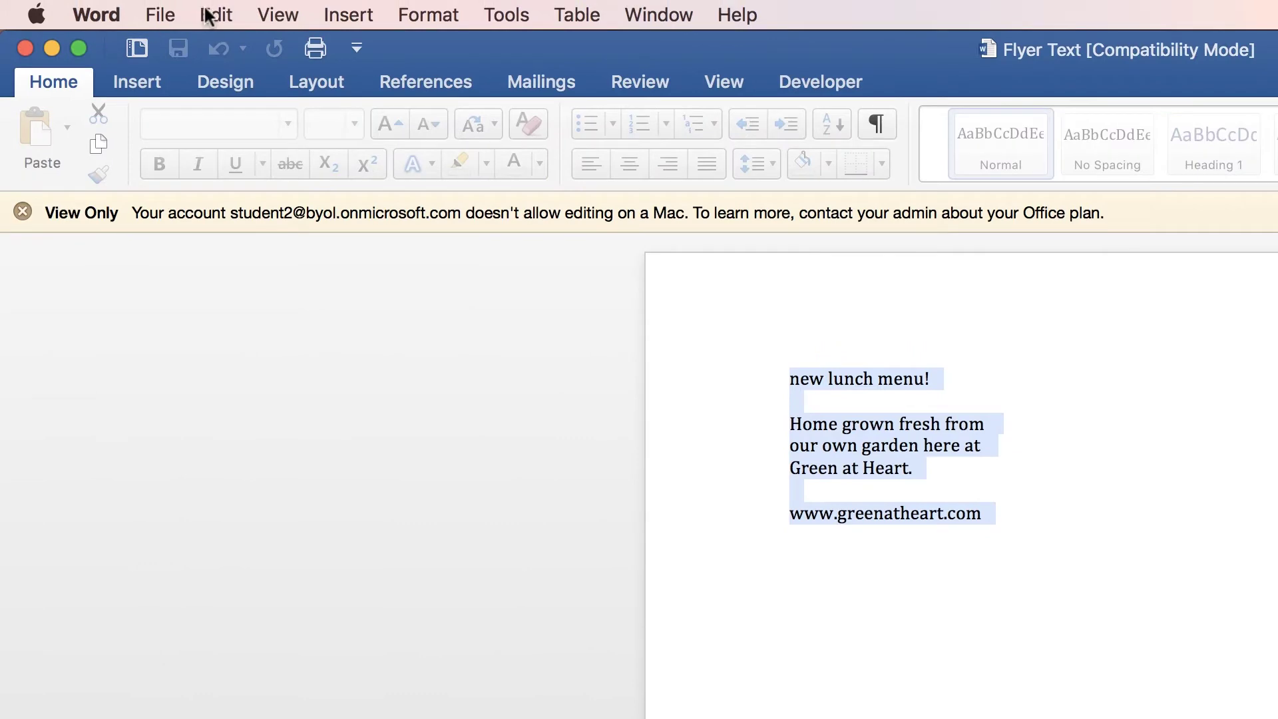
Copy the Flyer Text copy in Word with Edit > Copy, then reselect it
left_click(206, 13)
left_click(280, 139)
left_click_drag(1039, 522, 742, 373)
Paste the copied flyer text into the InDesign frame, then select and delete it
key("super+Tab")
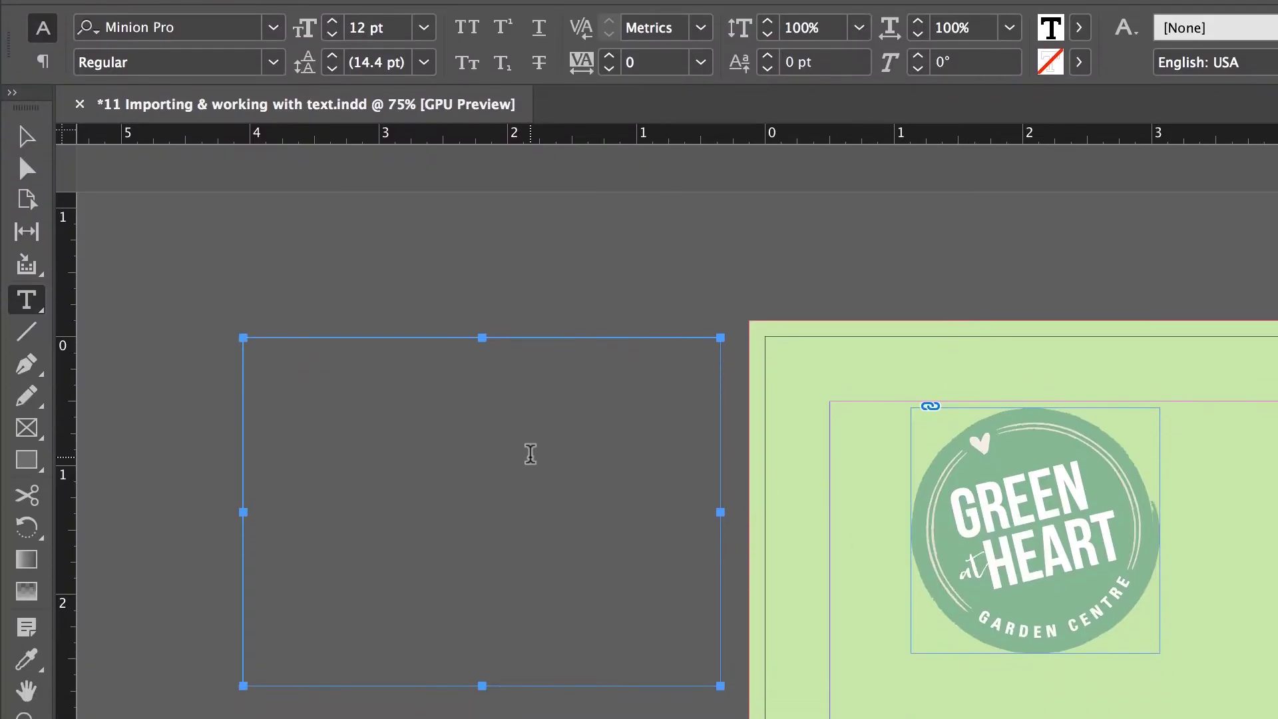
key("super+v")
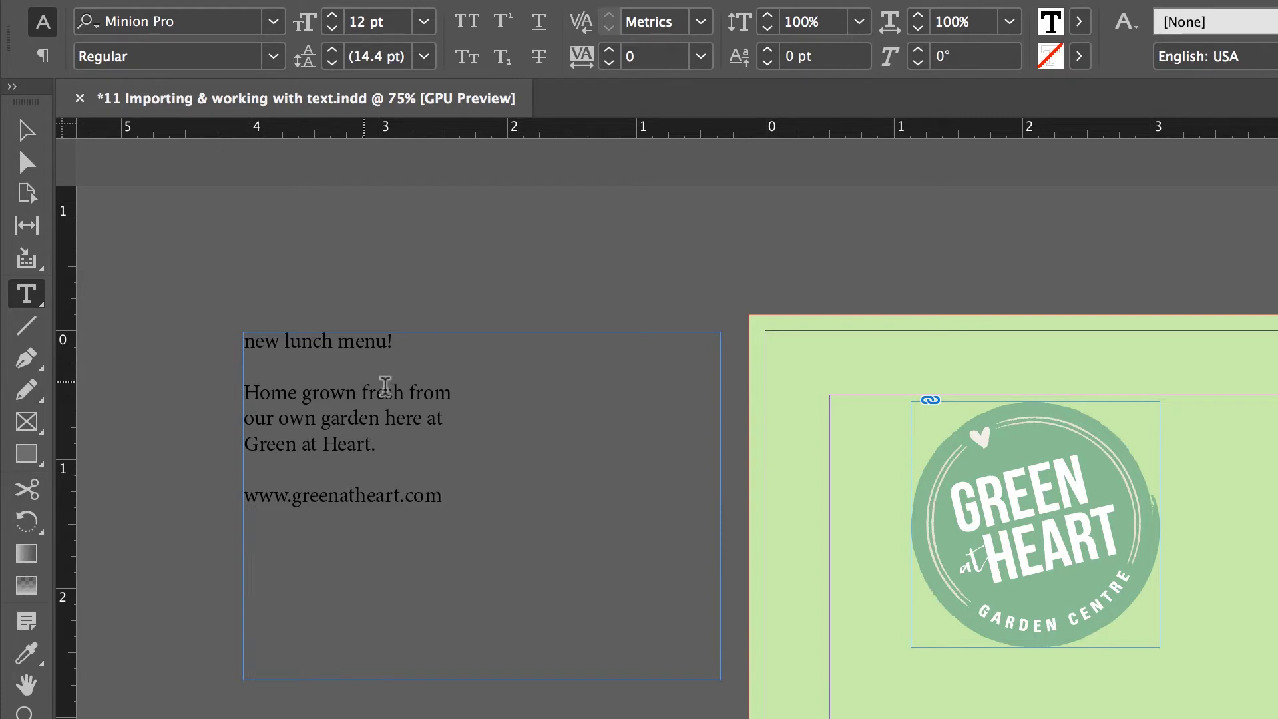
left_click_drag(522, 525, 181, 303)
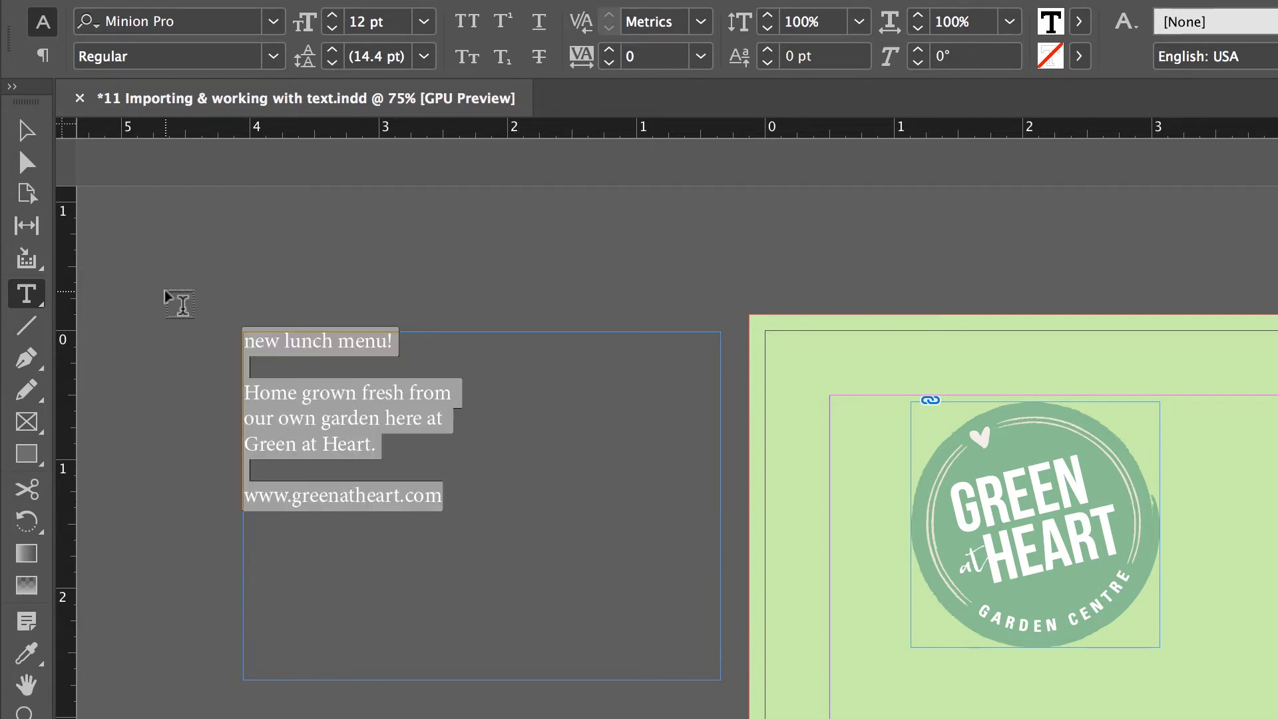
key("BackSpace")
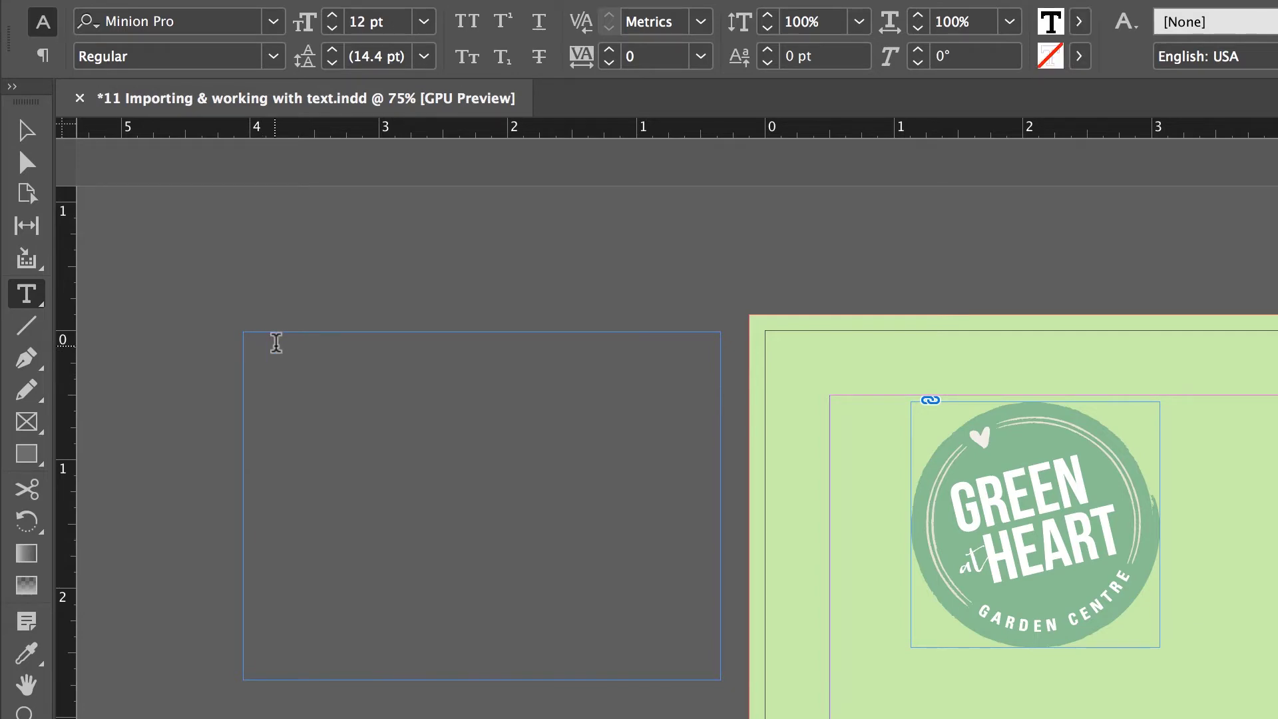
Place the Flyer Text Word document into the empty pasteboard frame with File > Place
left_click(225, 12)
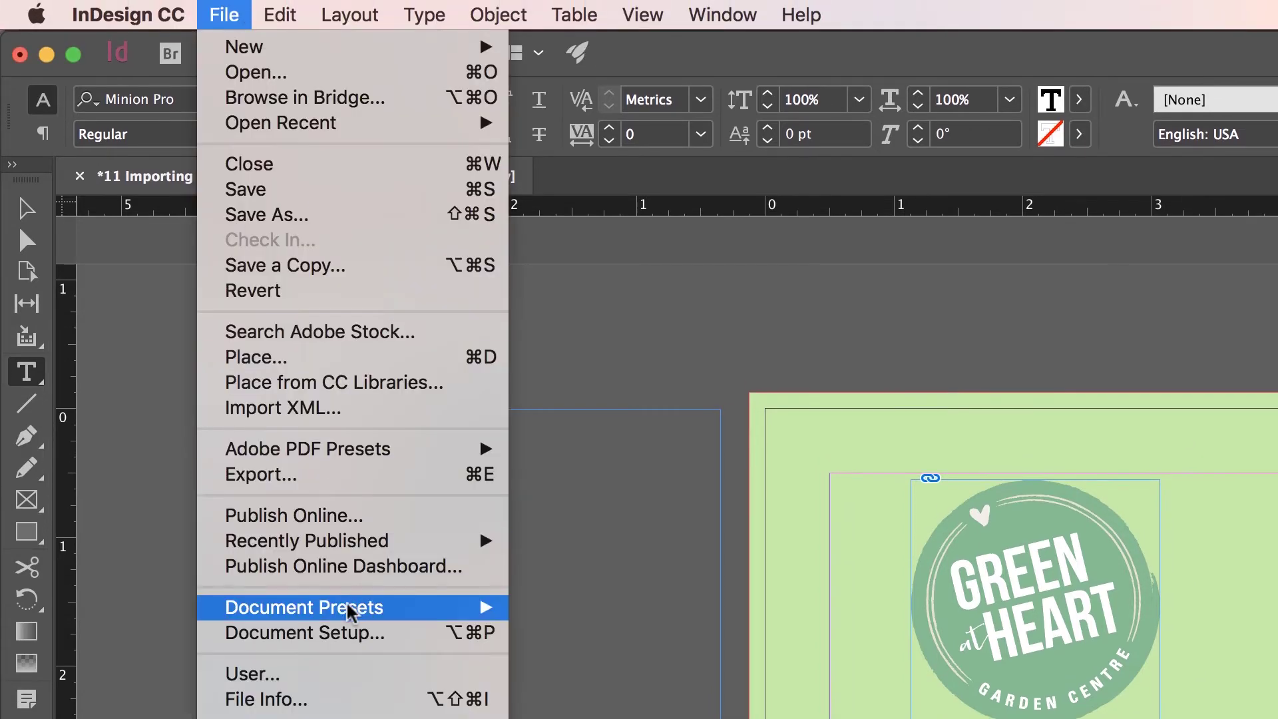
left_click(290, 358)
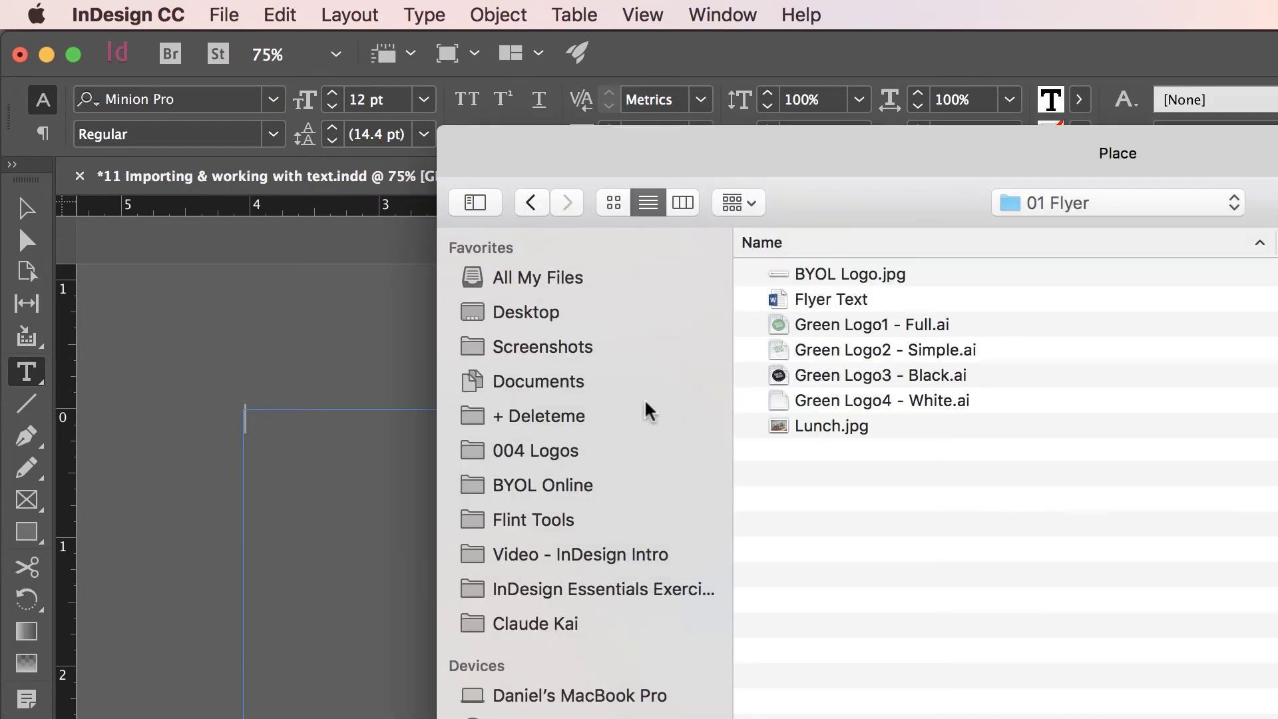
left_click(829, 300)
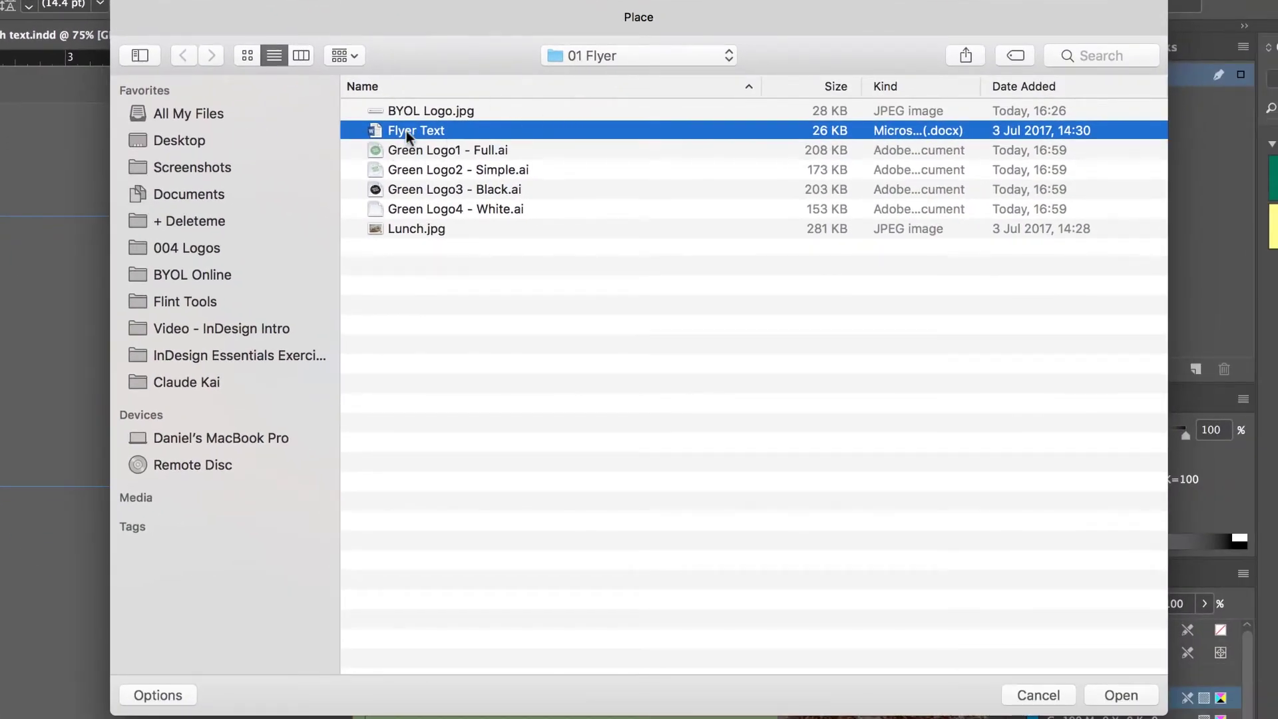
left_click(1124, 695)
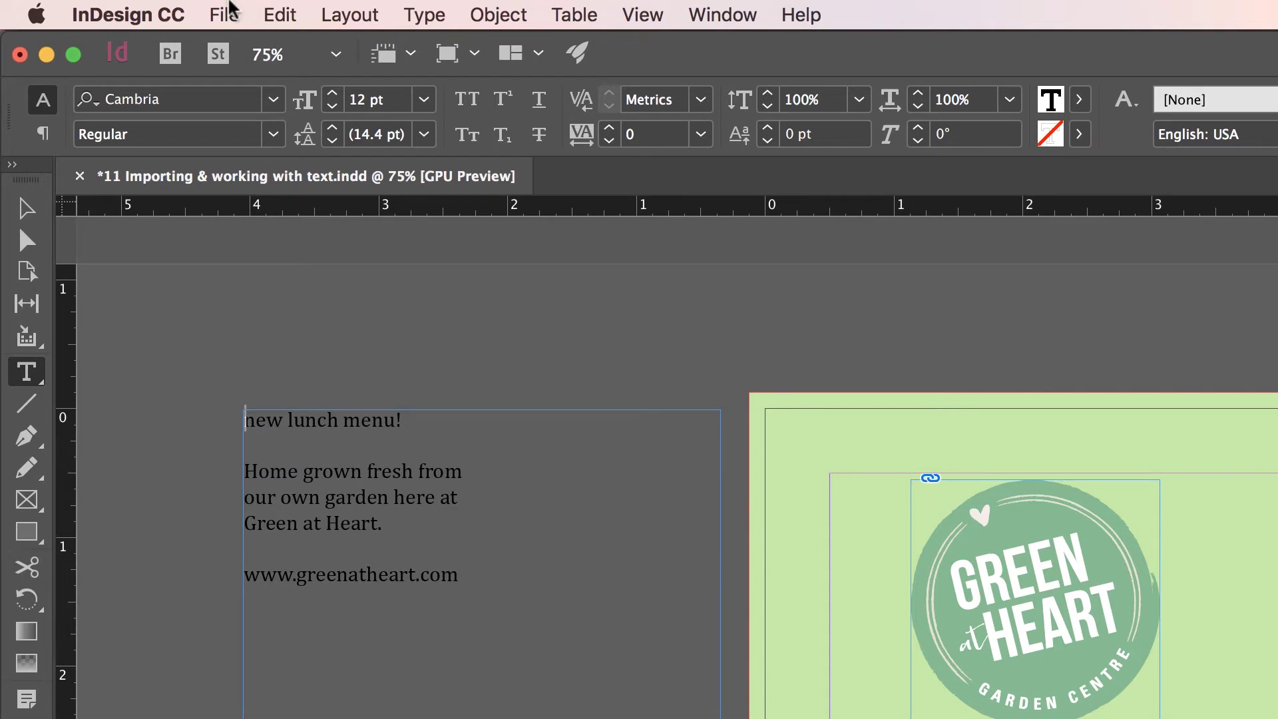
left_click(230, 8)
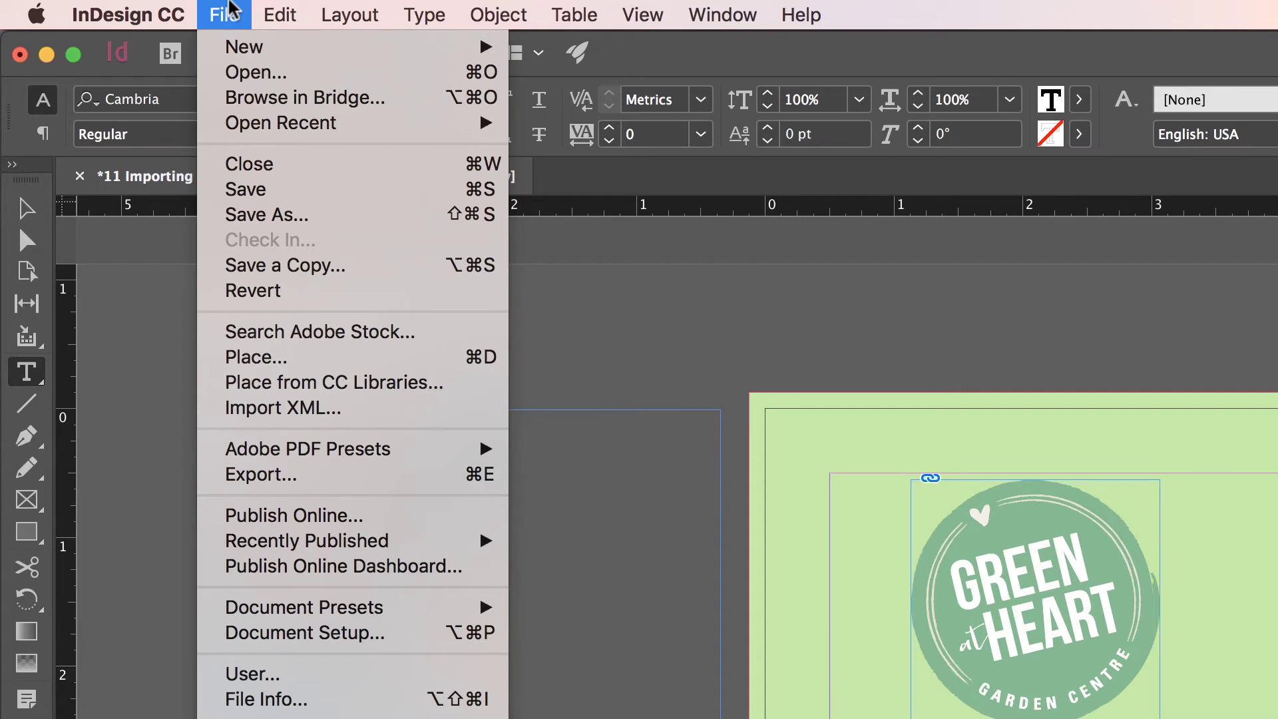
left_click(273, 355)
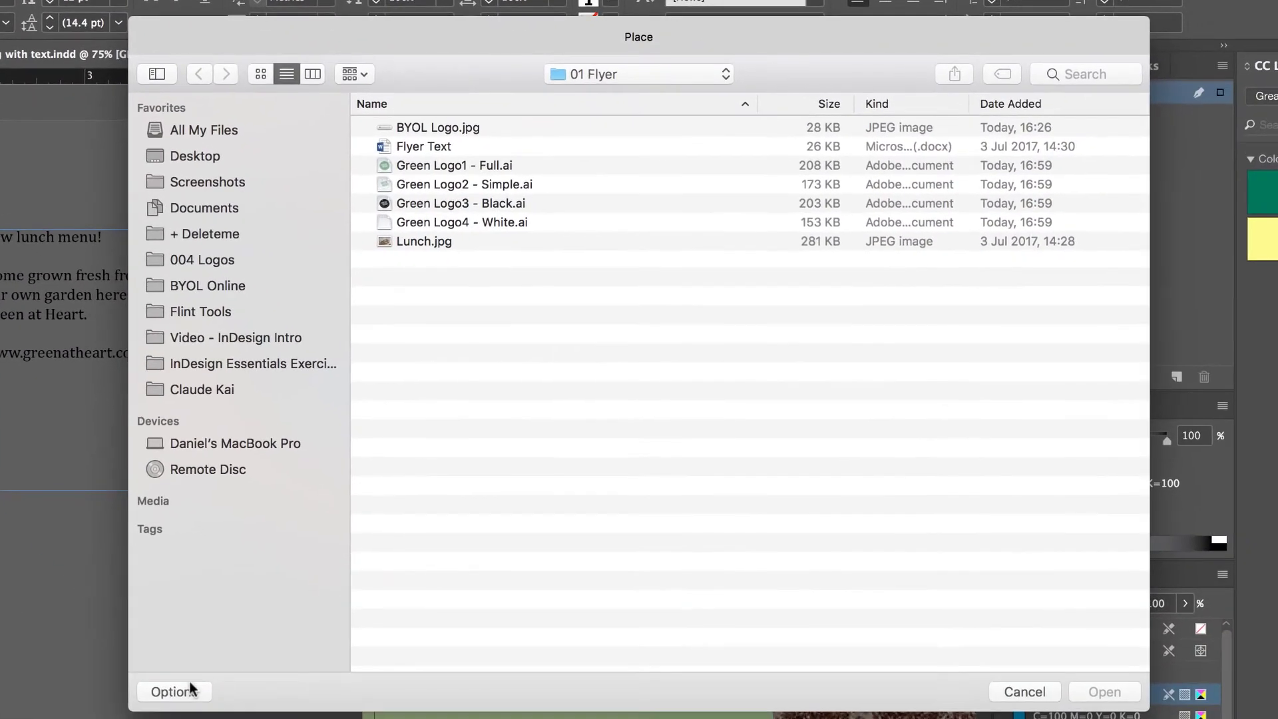
left_click(175, 688)
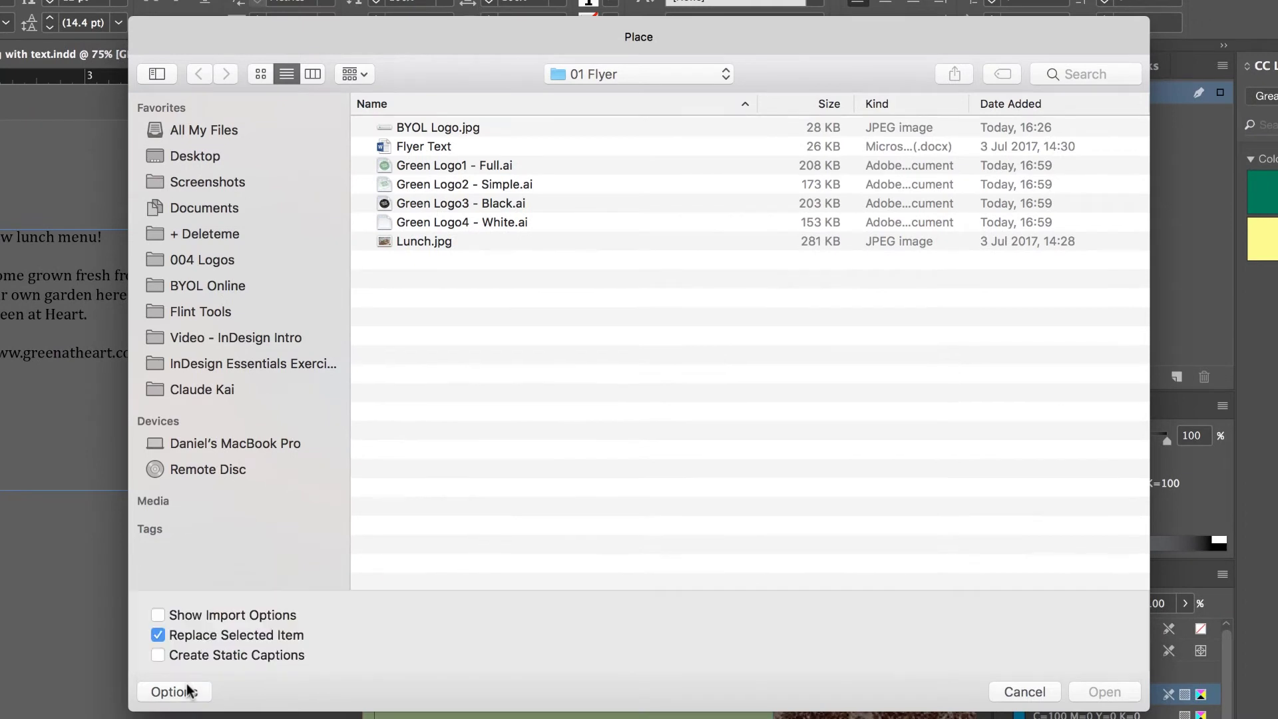
left_click(200, 615)
left_click(437, 148)
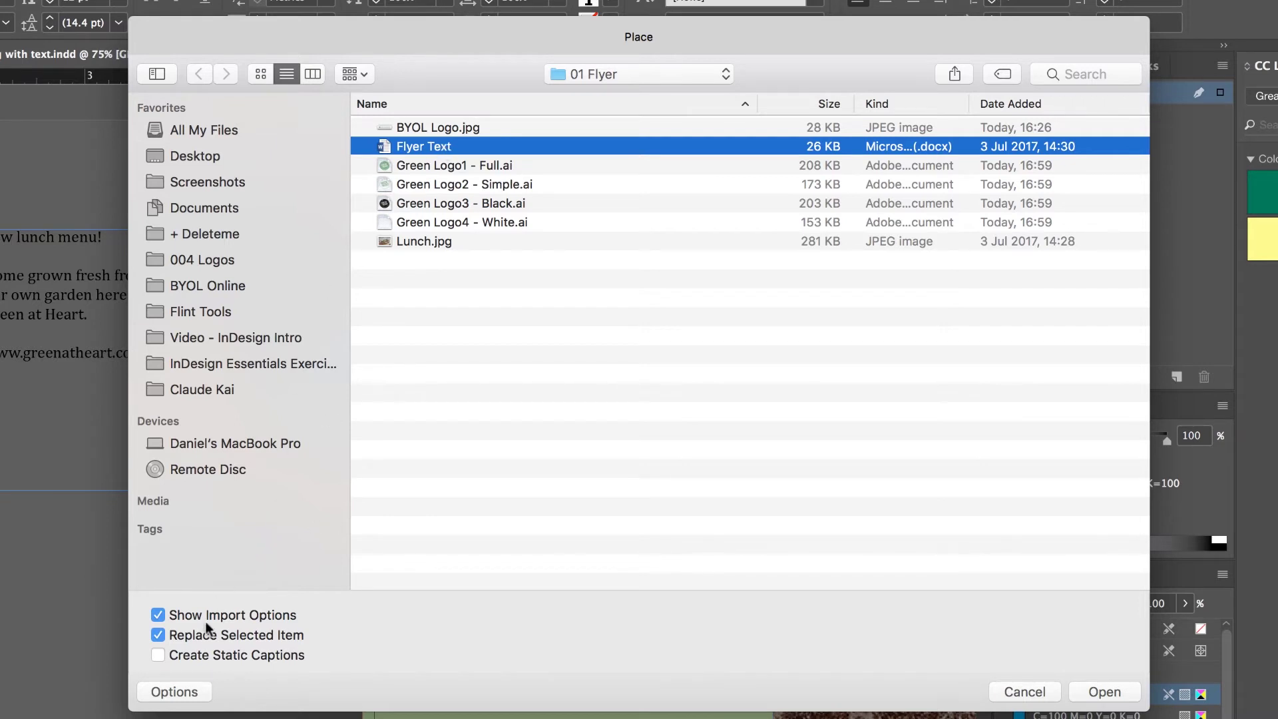
left_click(182, 696)
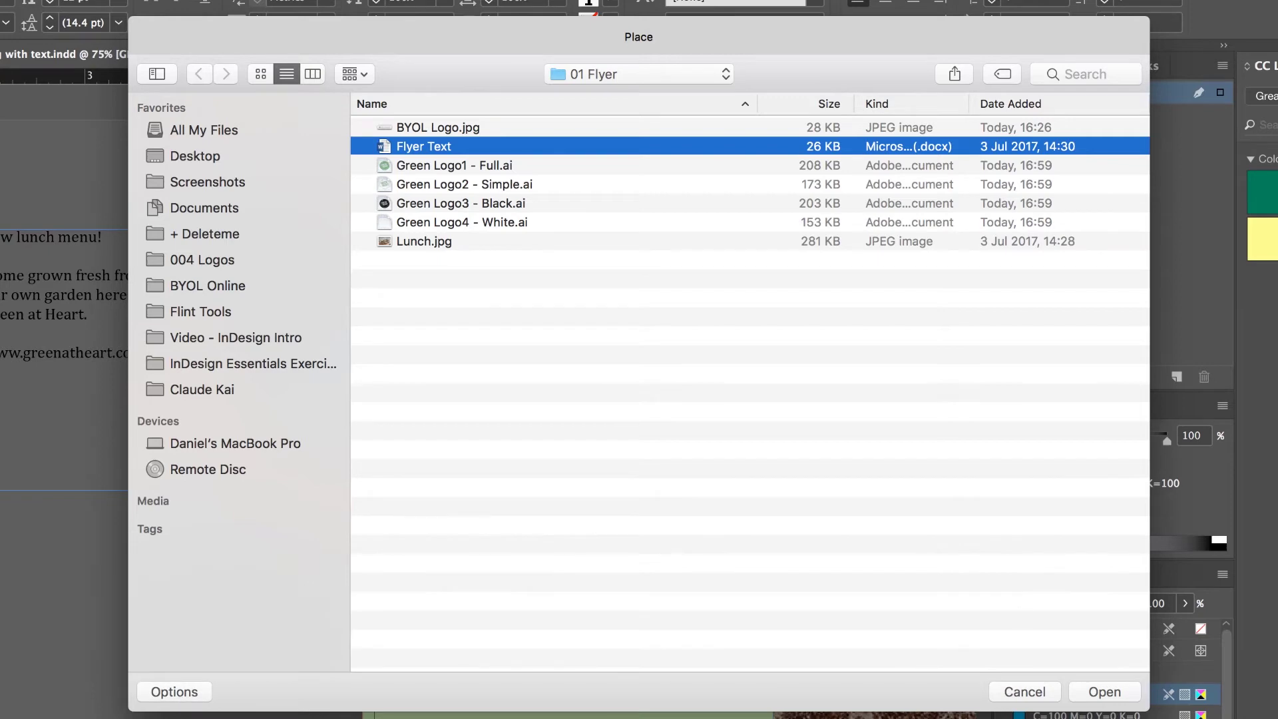
left_click(1043, 693)
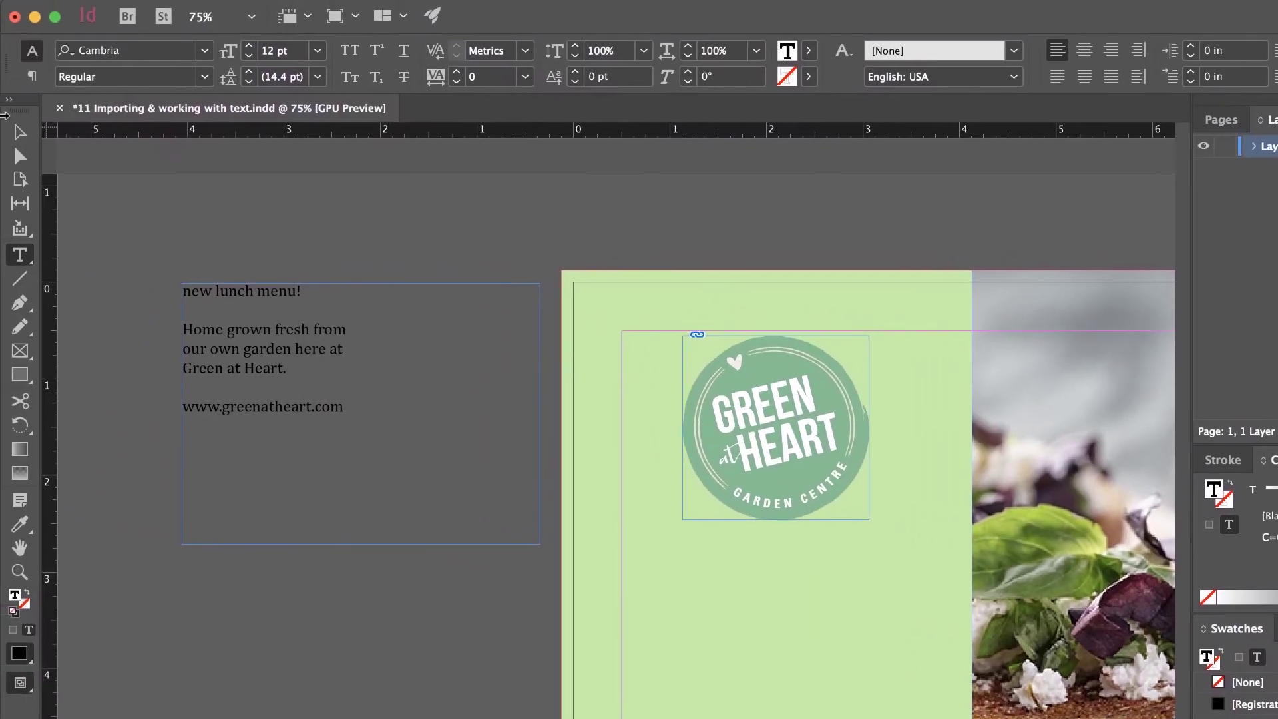
Move the text frame onto the page below the logo, then narrow and shorten it
left_click(18, 135)
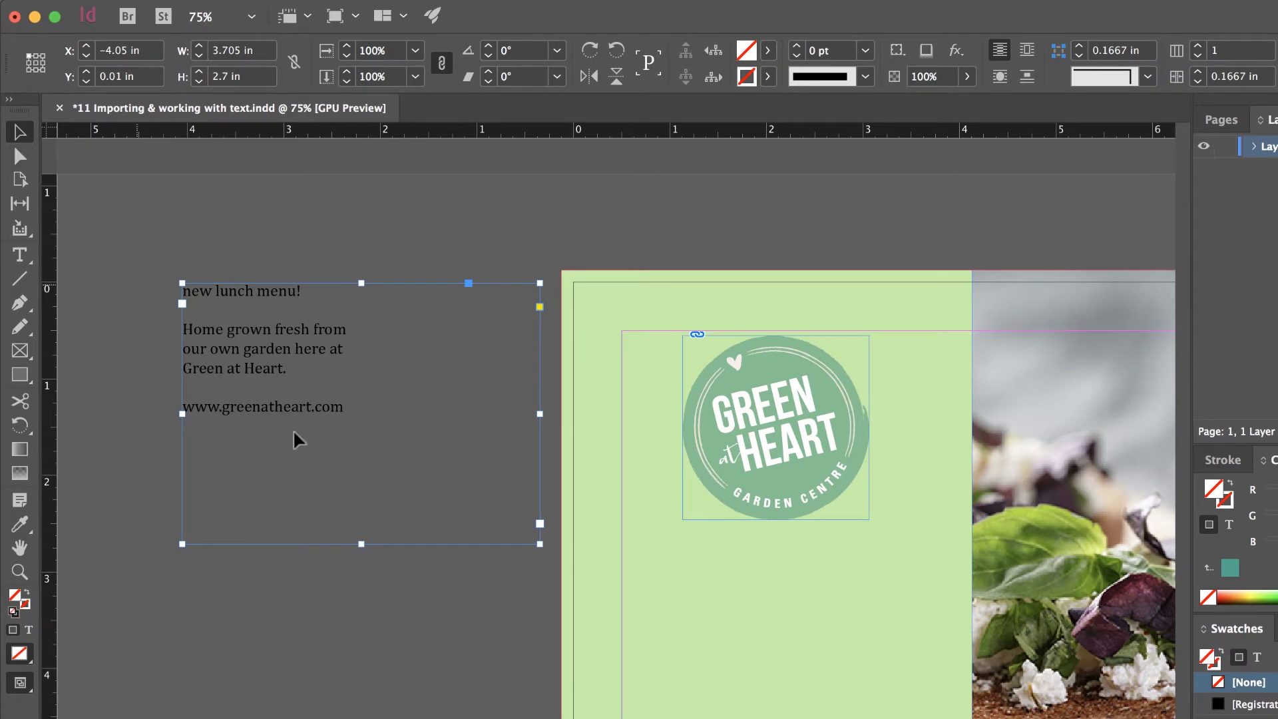
left_click_drag(276, 321, 701, 571)
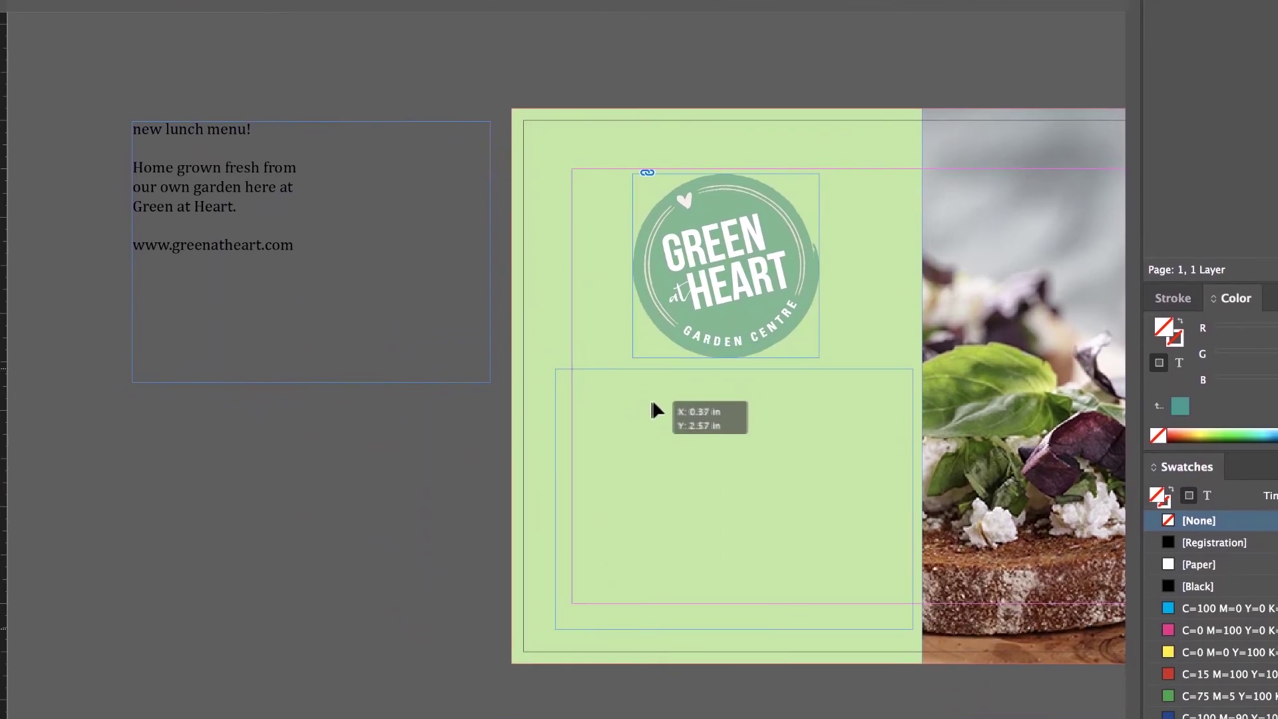
left_click_drag(651, 403, 668, 406)
left_click_drag(929, 503, 882, 503)
left_click_drag(728, 632, 727, 603)
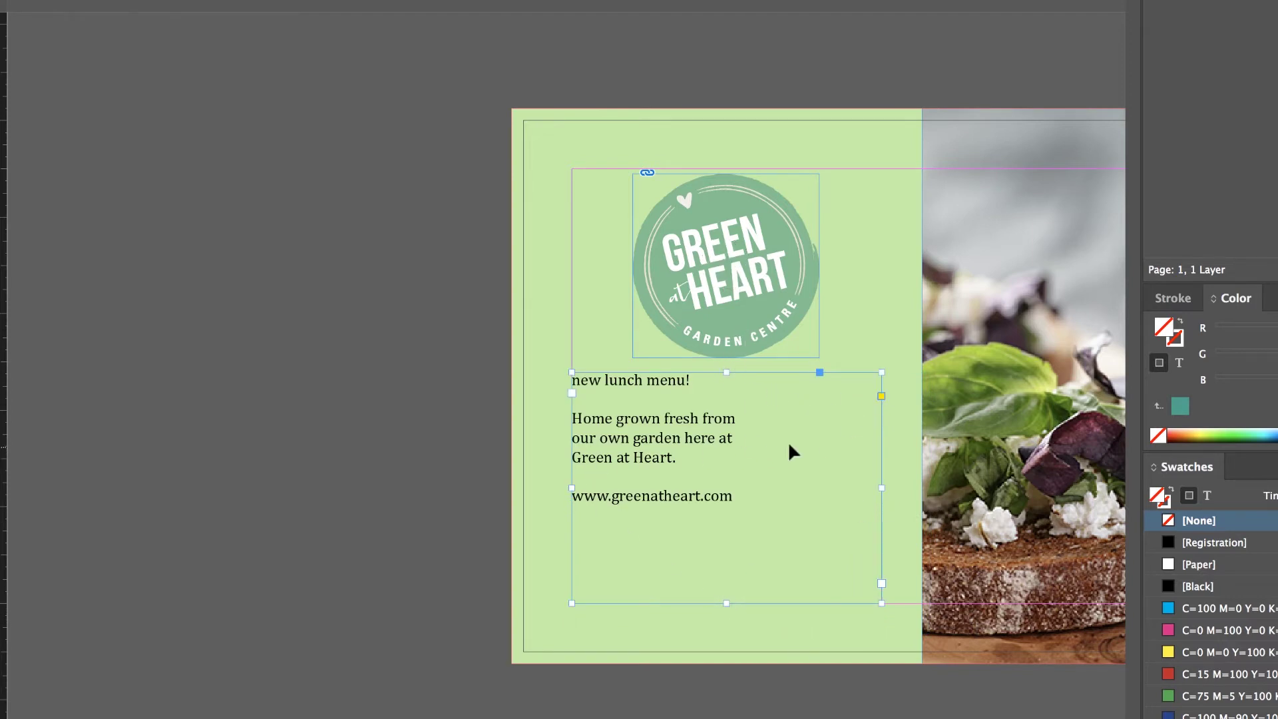
Enter the text frame and select all the copy from the URL up to the first line
double_click(744, 479)
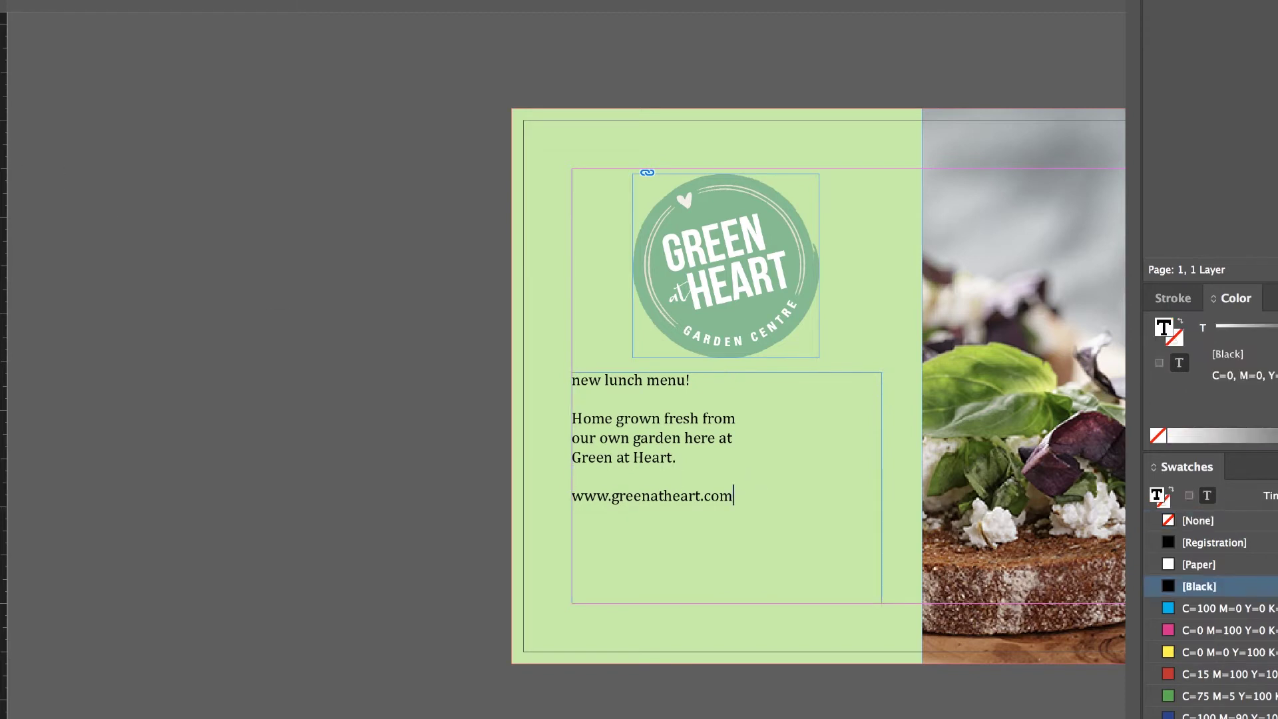
key("Escape")
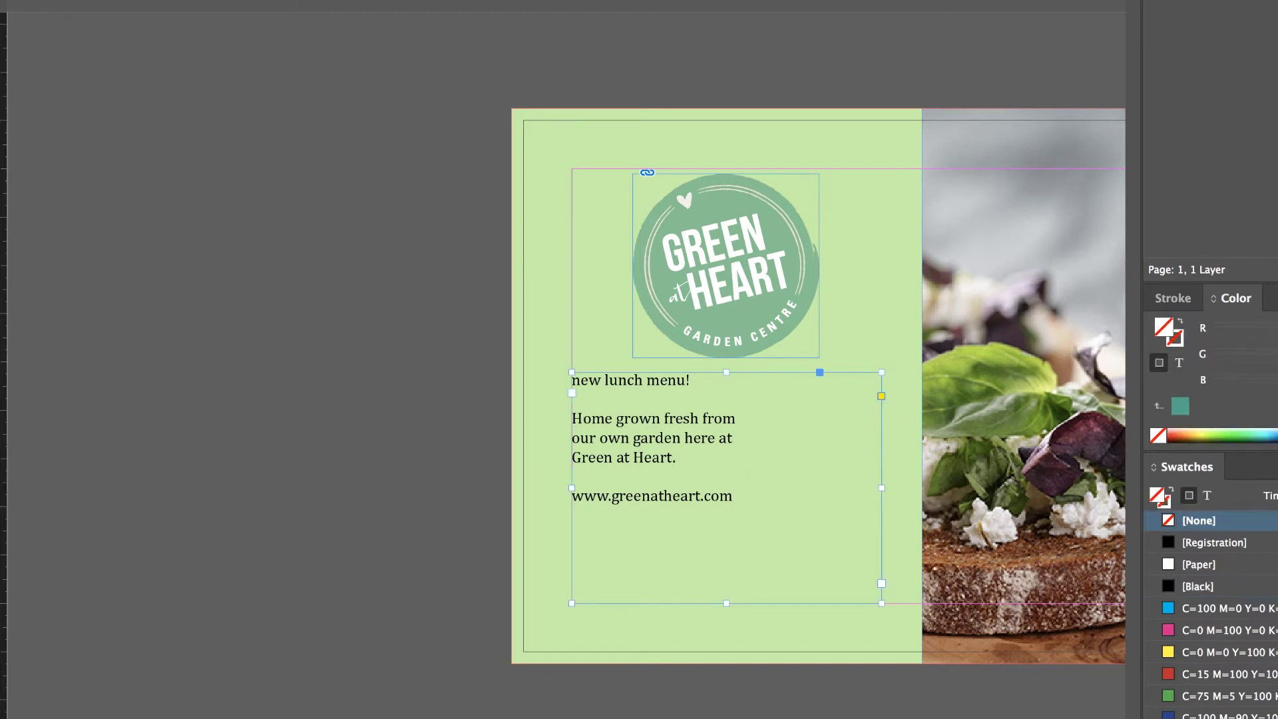
double_click(700, 461)
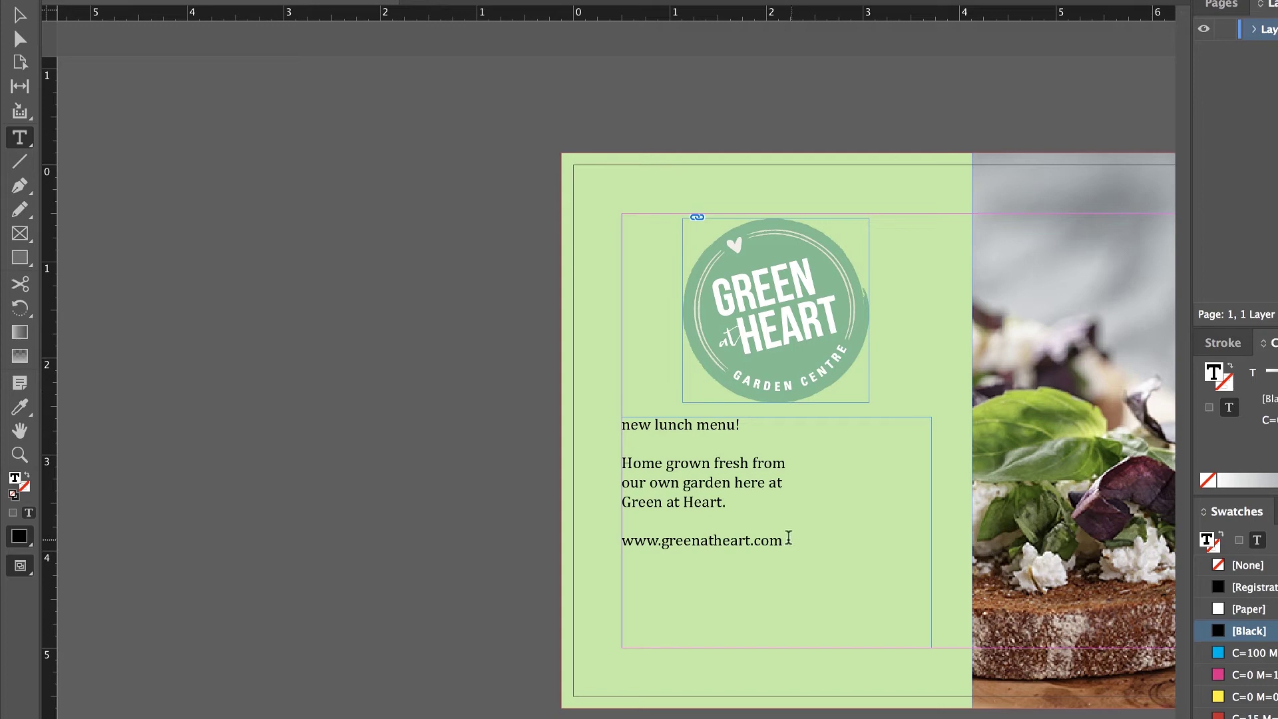
left_click_drag(788, 537, 576, 428)
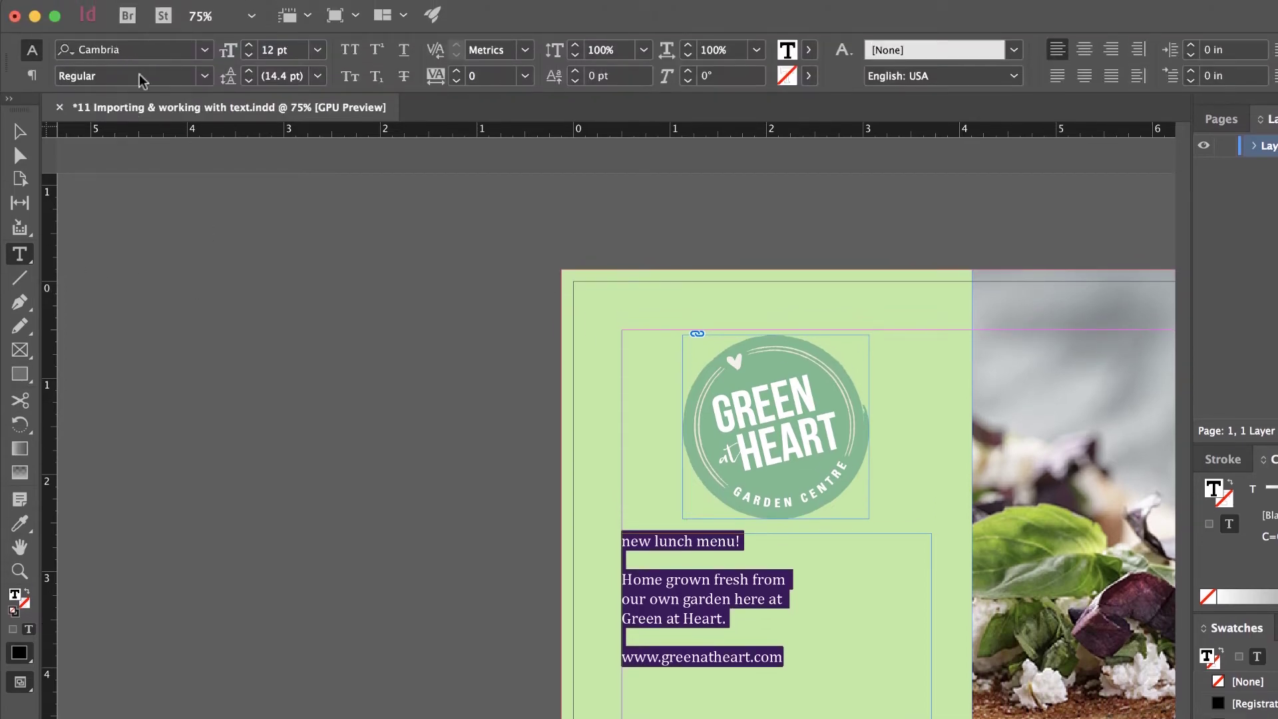
Set all the flyer text in Arial Bold via the Control panel font field, then reselect it
left_click(148, 51)
type("arl")
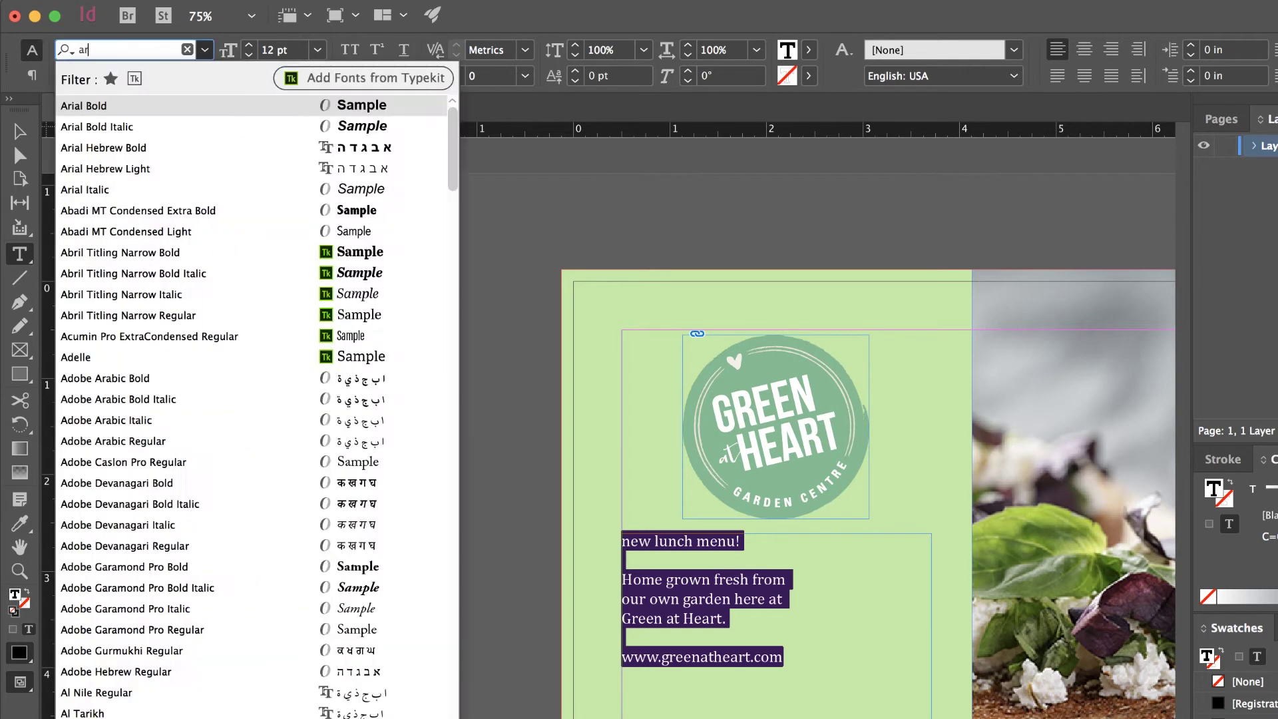
key("BackSpace")
type("i")
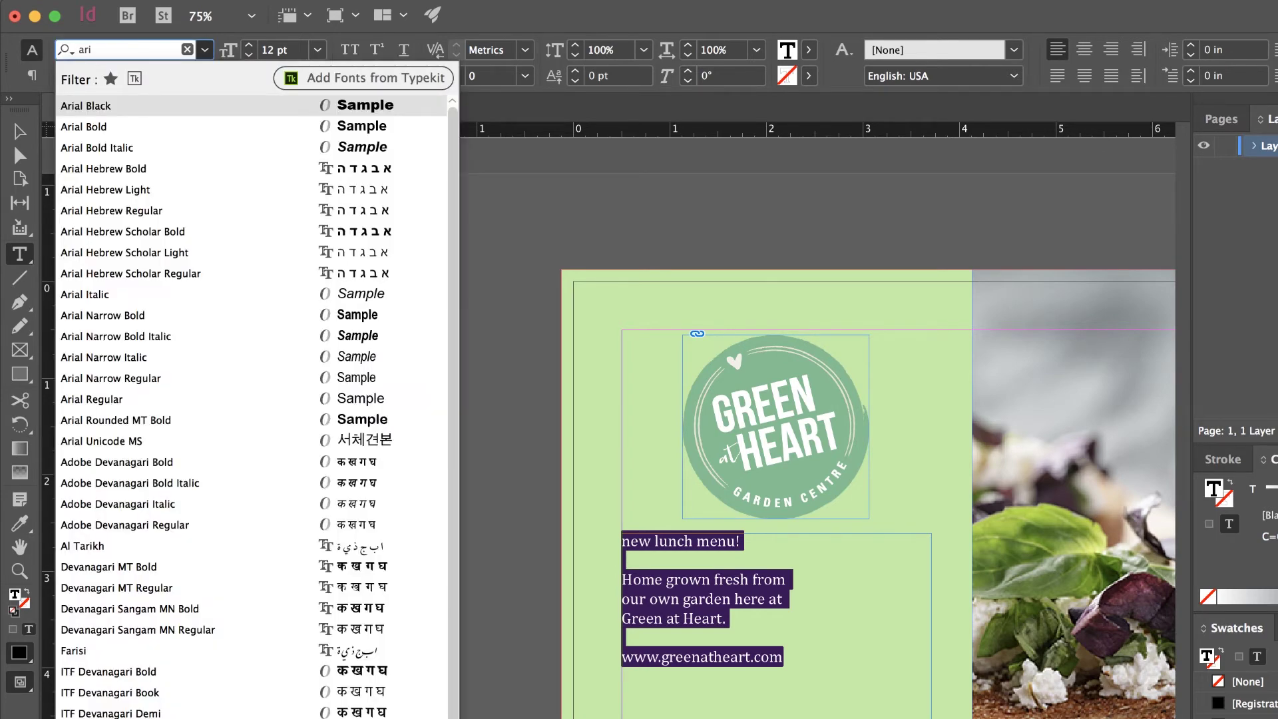
left_click(97, 129)
left_click(756, 574)
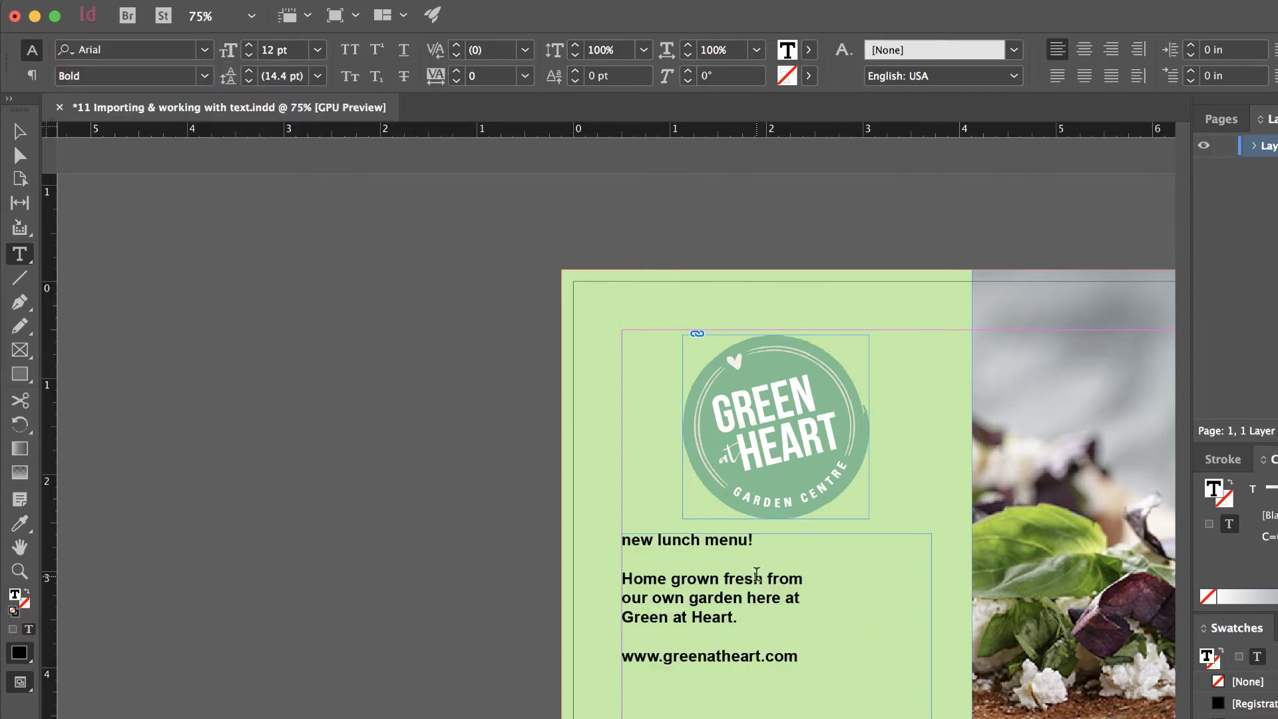
key("super+a")
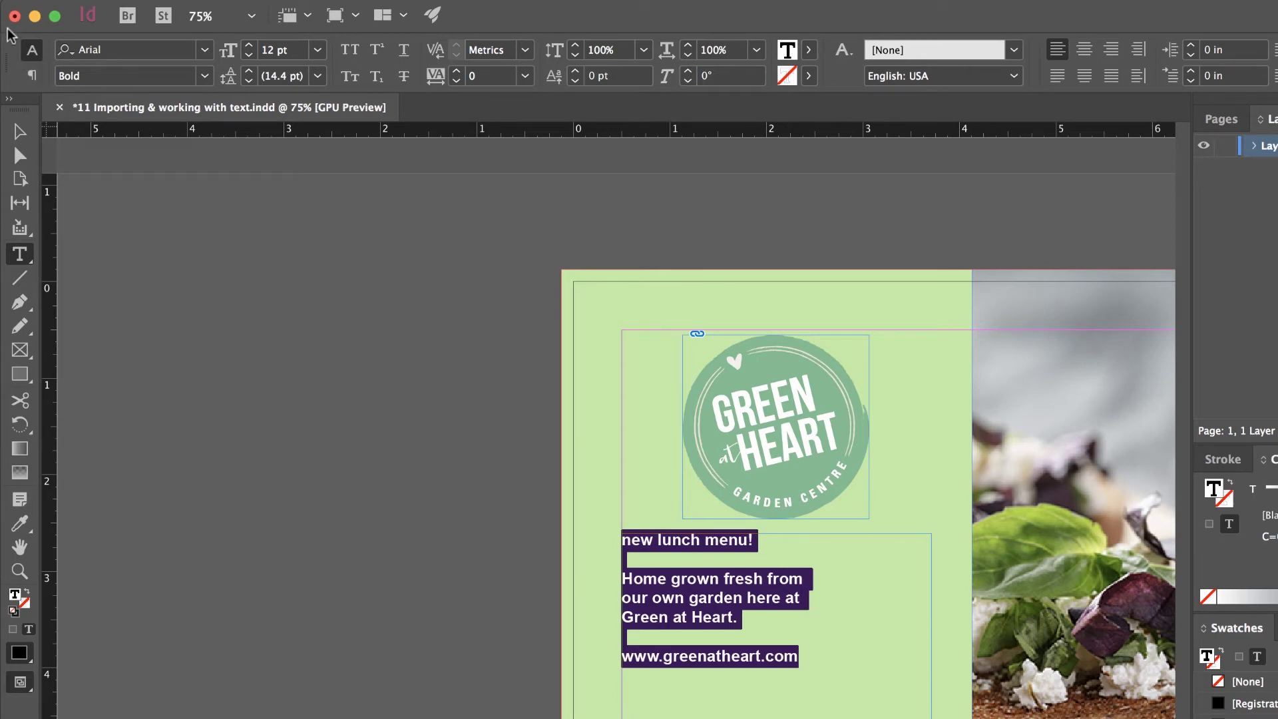
Switch the Control panel between character and paragraph formatting options
left_click(30, 54)
left_click(31, 80)
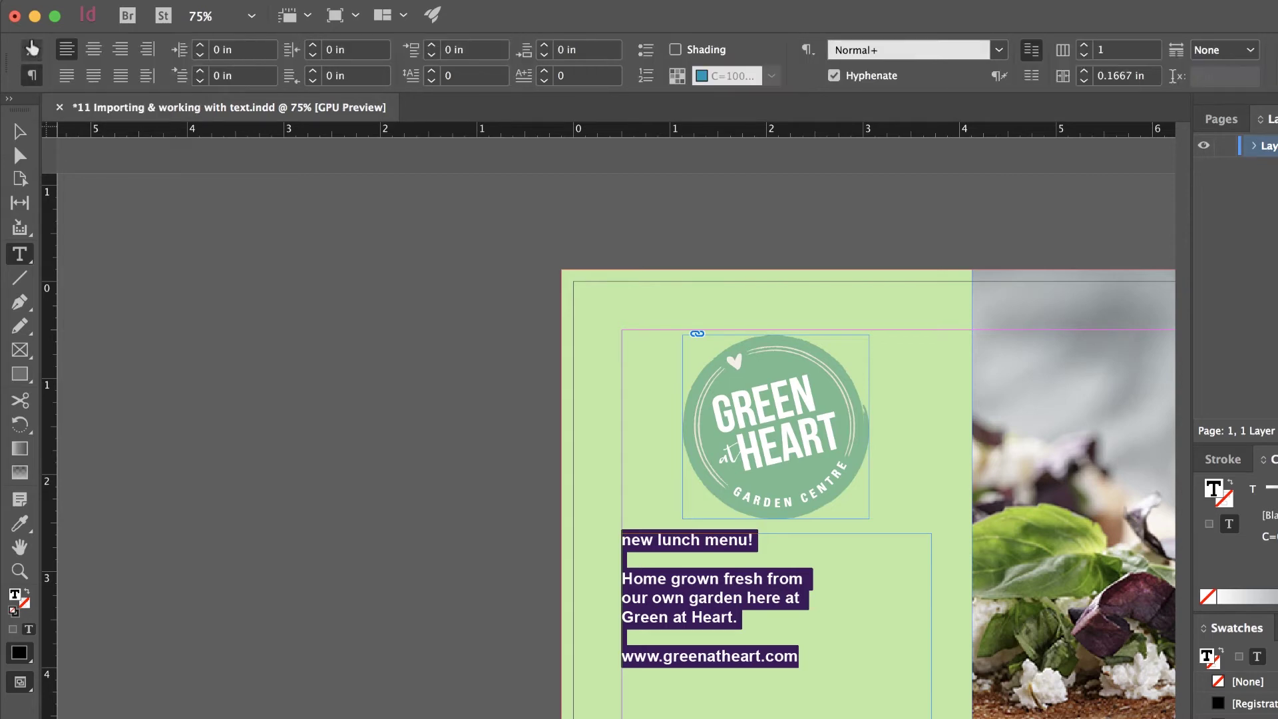
left_click(31, 51)
left_click(32, 78)
left_click(31, 55)
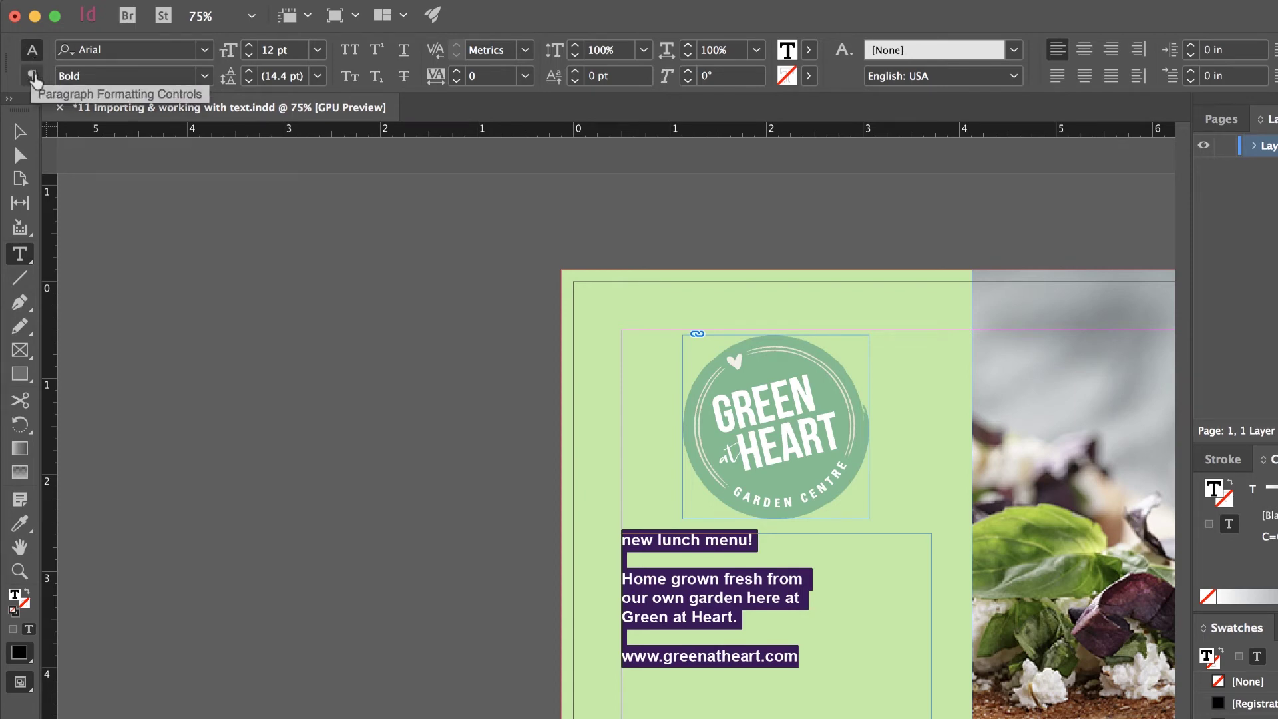
left_click(32, 75)
left_click(28, 51)
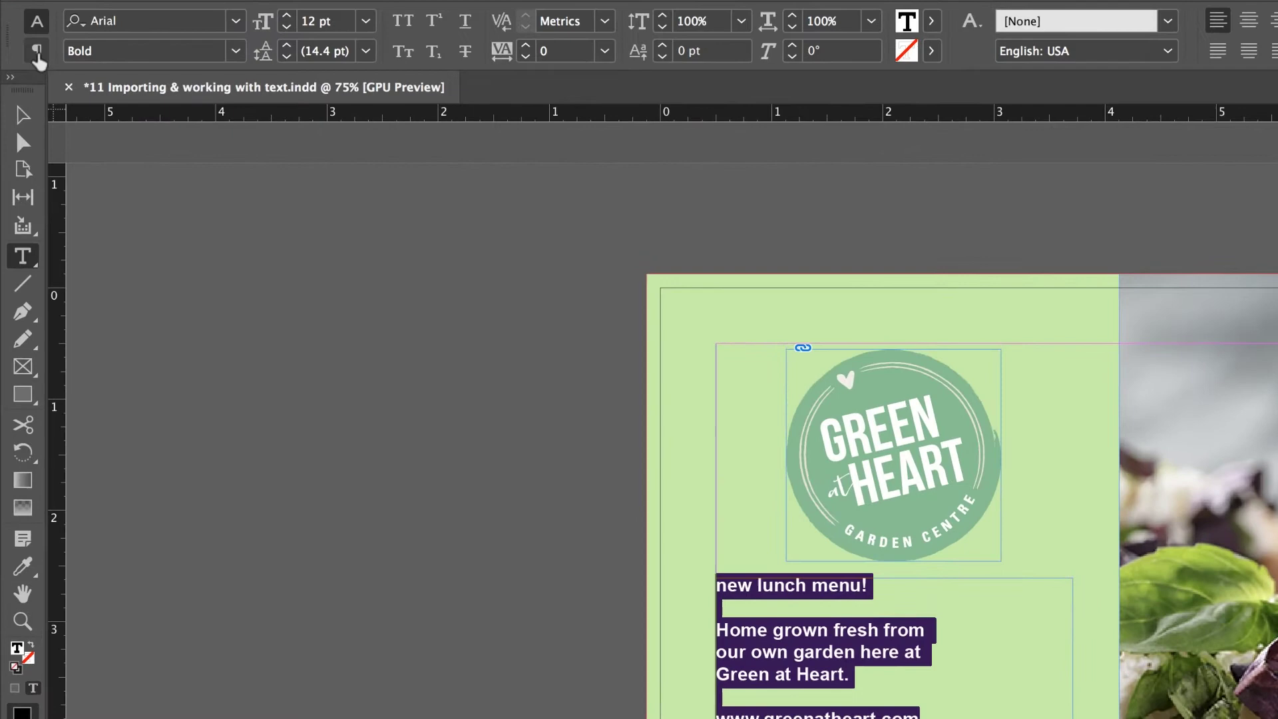
Center-align the selected flyer text from the headline through the URL
left_click(22, 68)
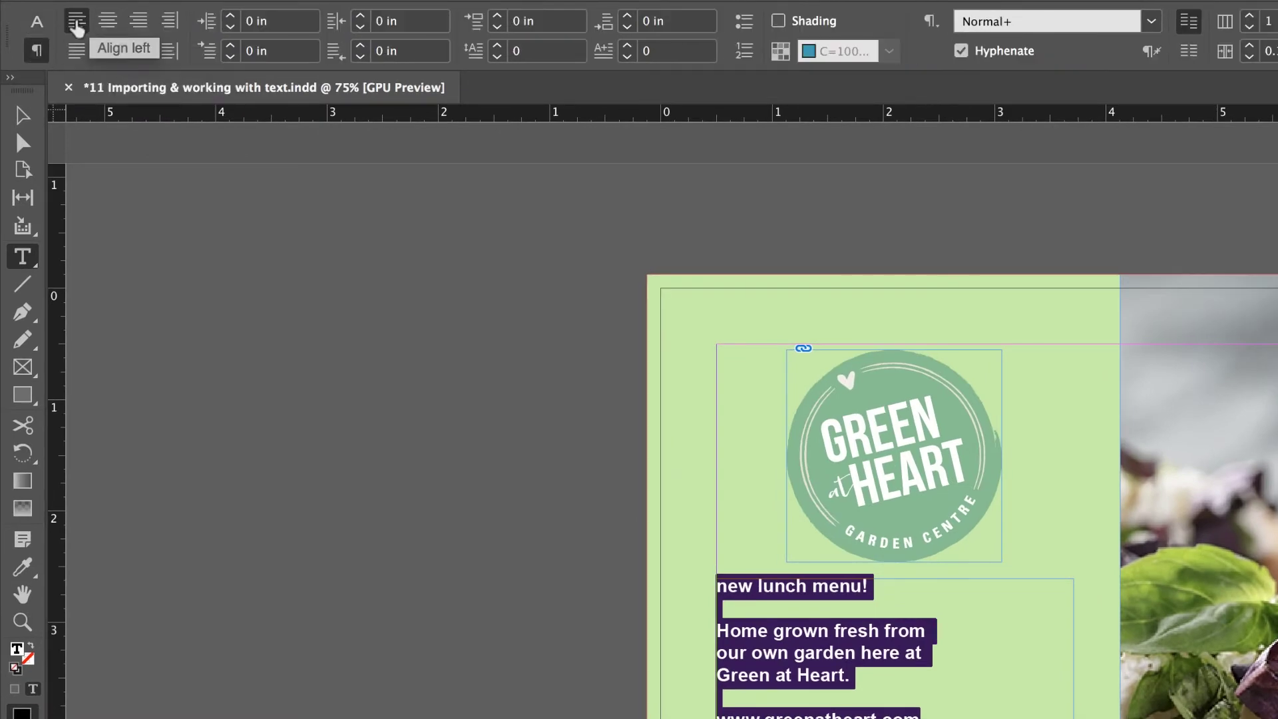
left_click(34, 25)
left_click(37, 51)
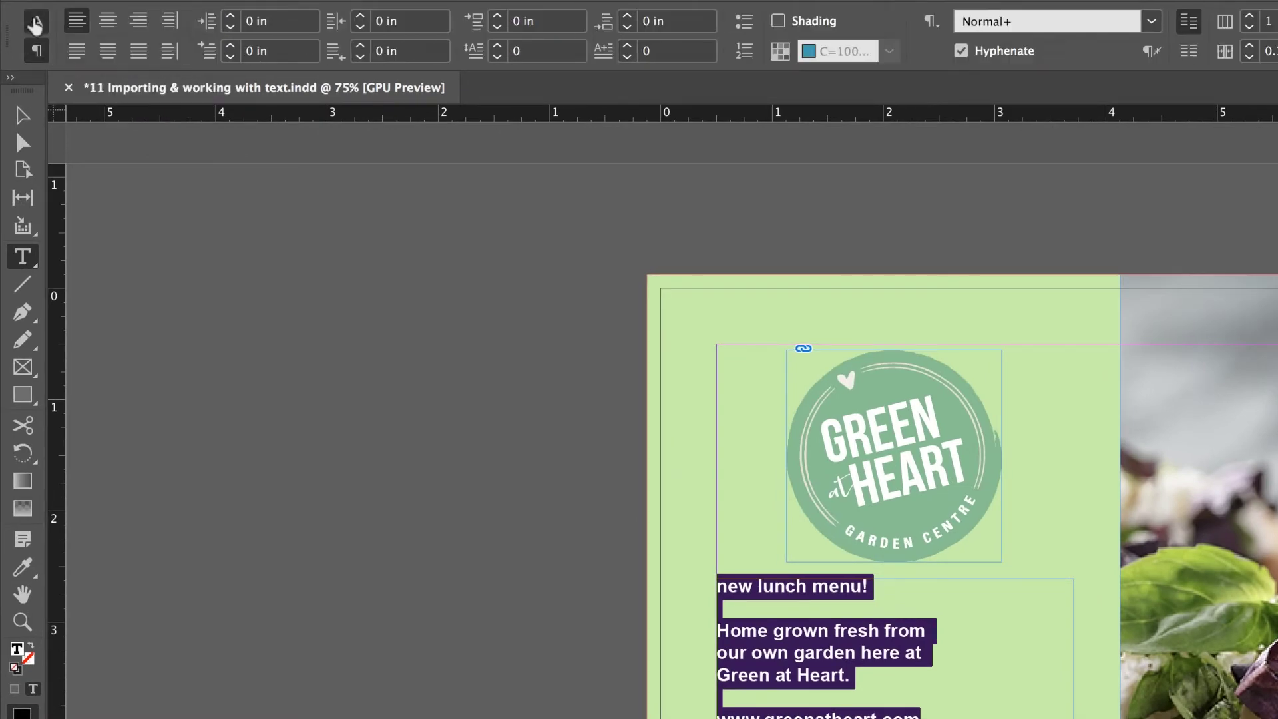
left_click(35, 23)
left_click(37, 50)
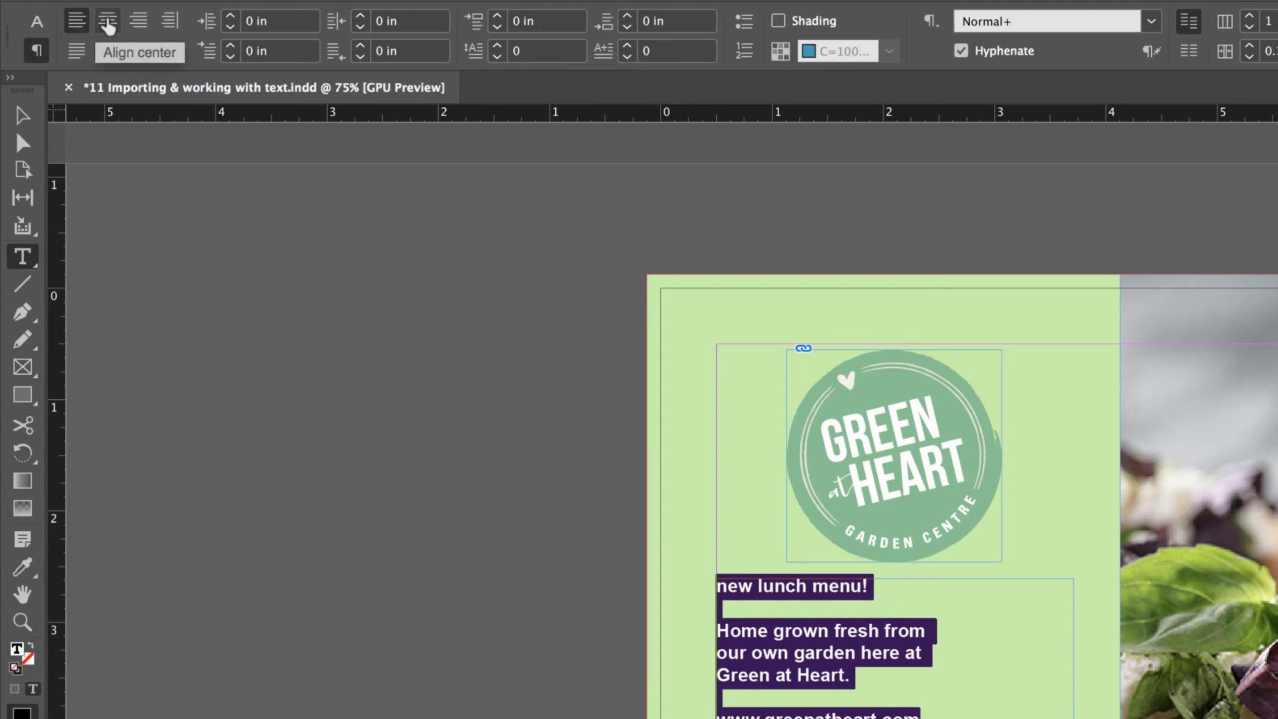
left_click(109, 25)
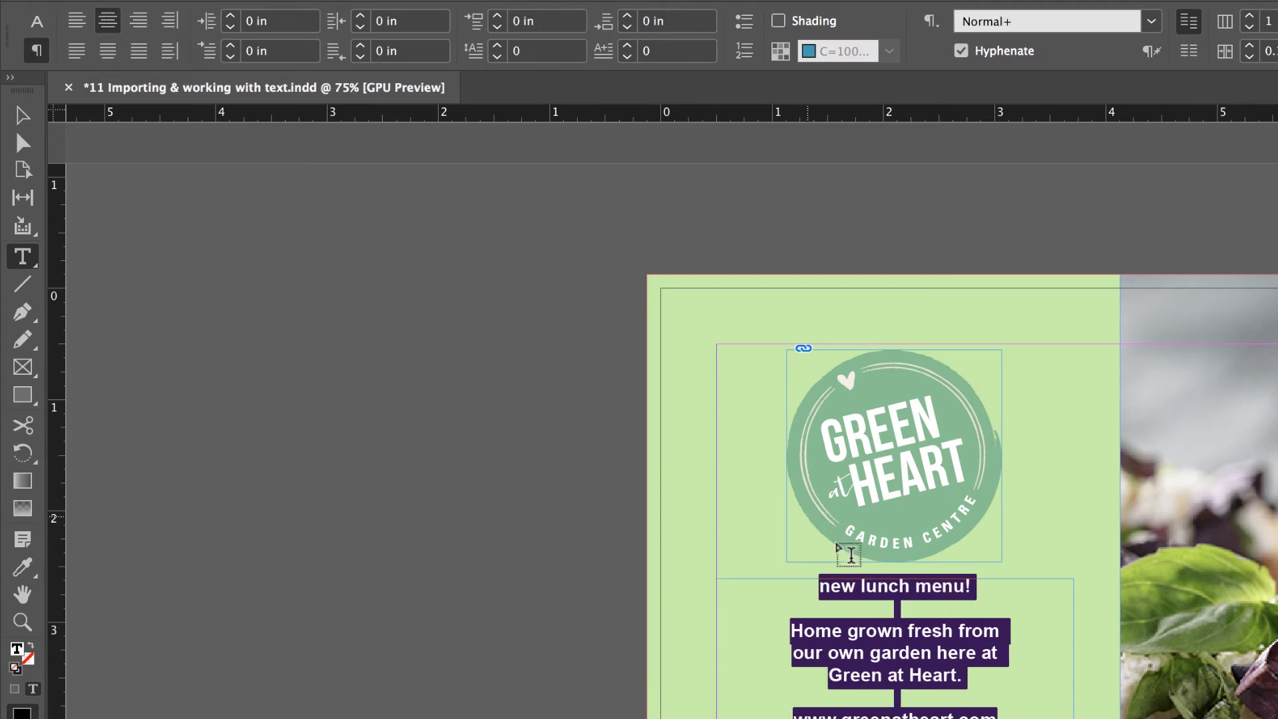
left_click(907, 570)
Make the NEW LUNCH MENU! heading white with the [Paper] swatch and set it to All Caps
left_click_drag(994, 583, 817, 586)
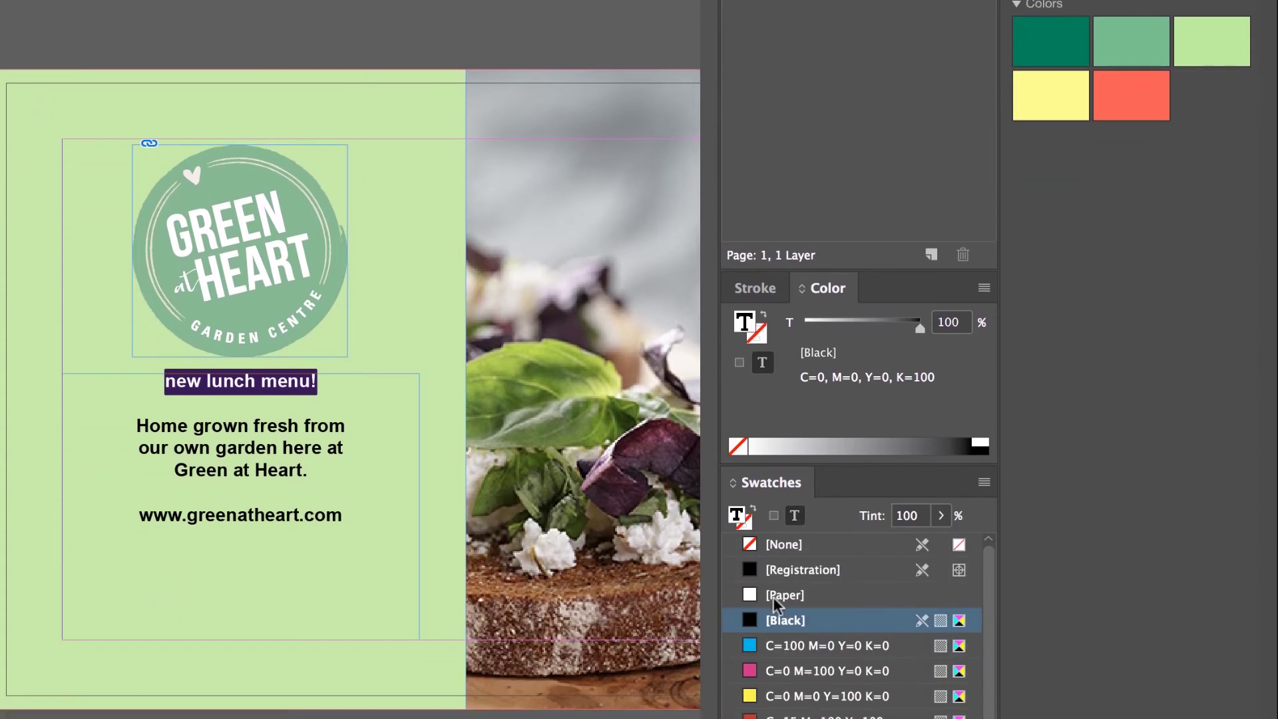
left_click(773, 595)
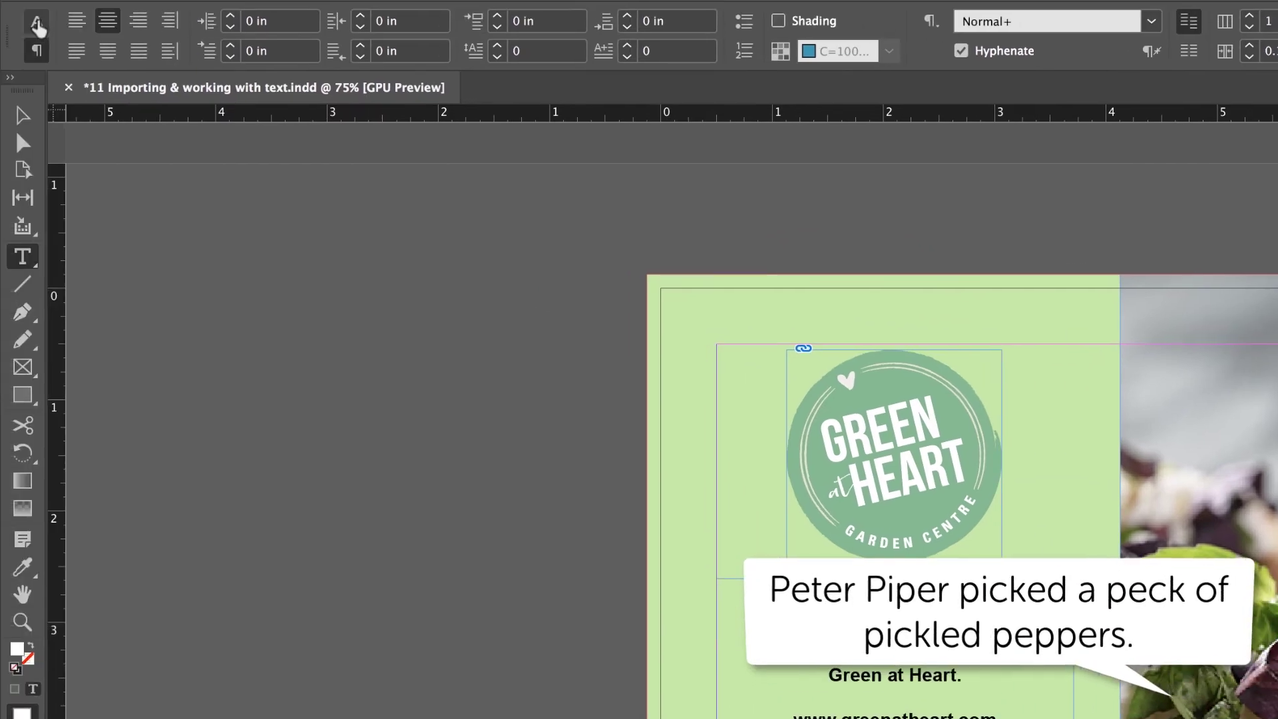
left_click(37, 21)
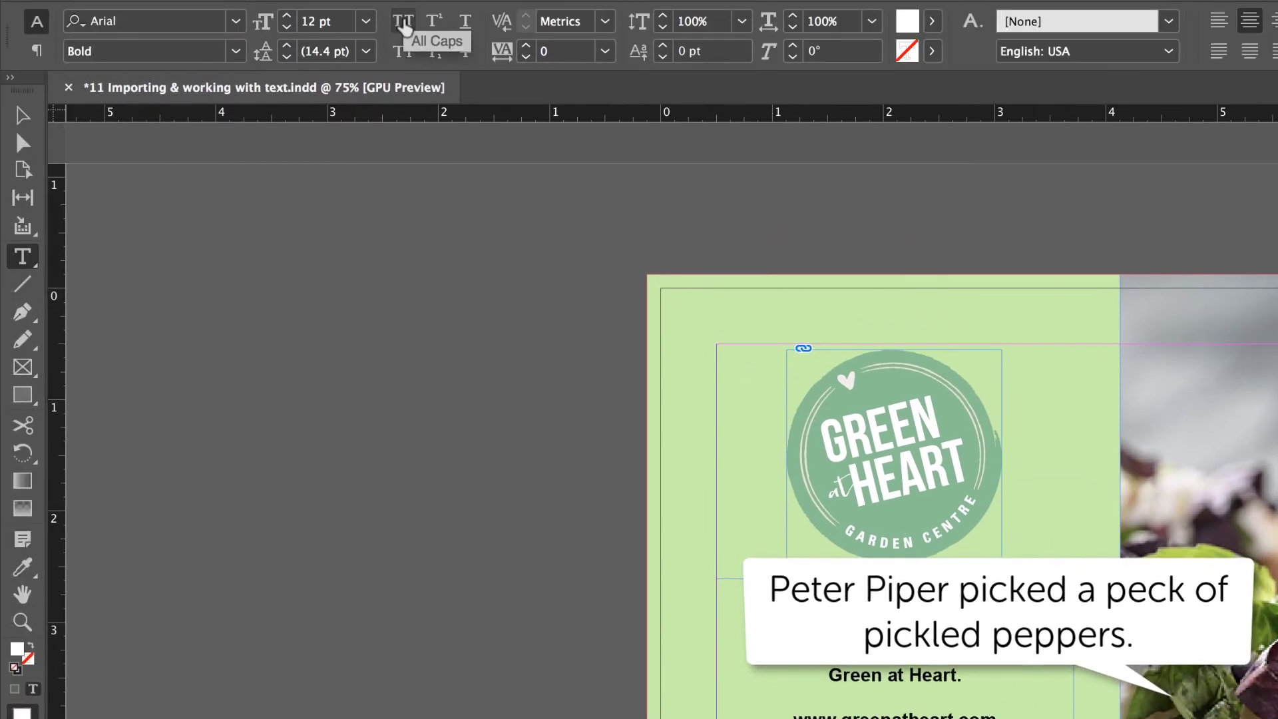
left_click(404, 24)
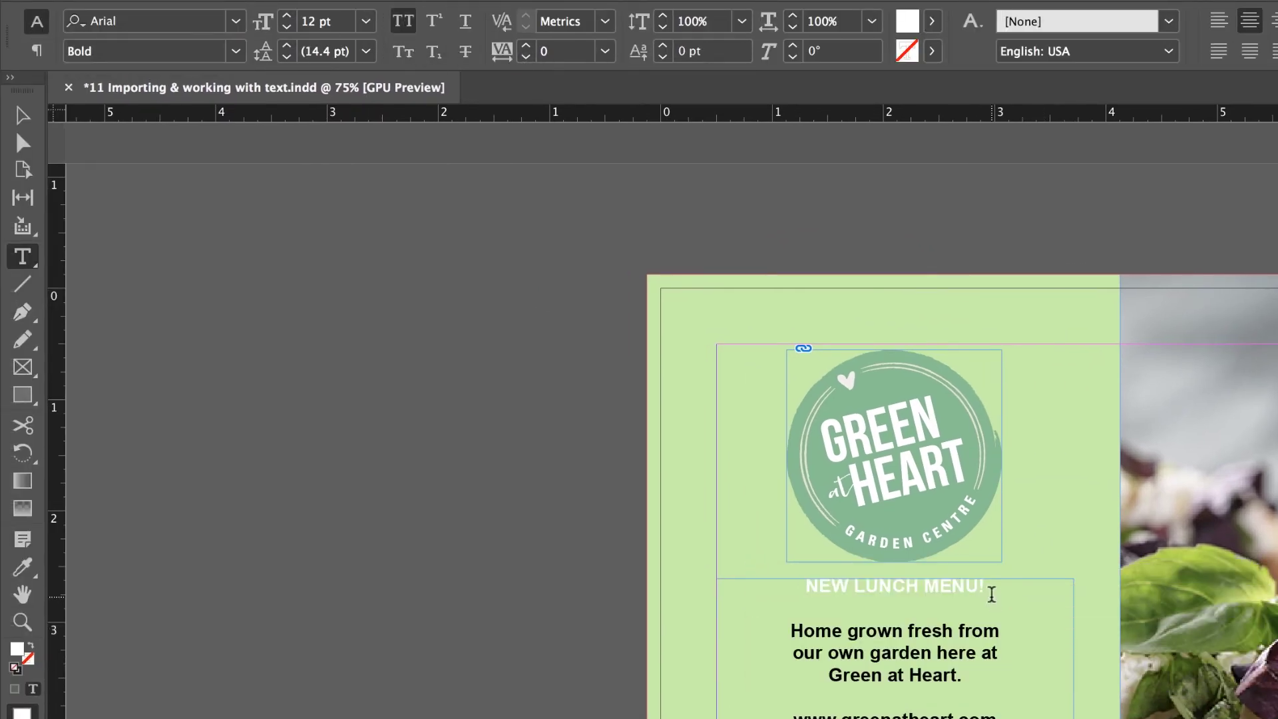
left_click(992, 592)
Enlarge the heading's font size by five one-point steps
left_click_drag(987, 579, 805, 587)
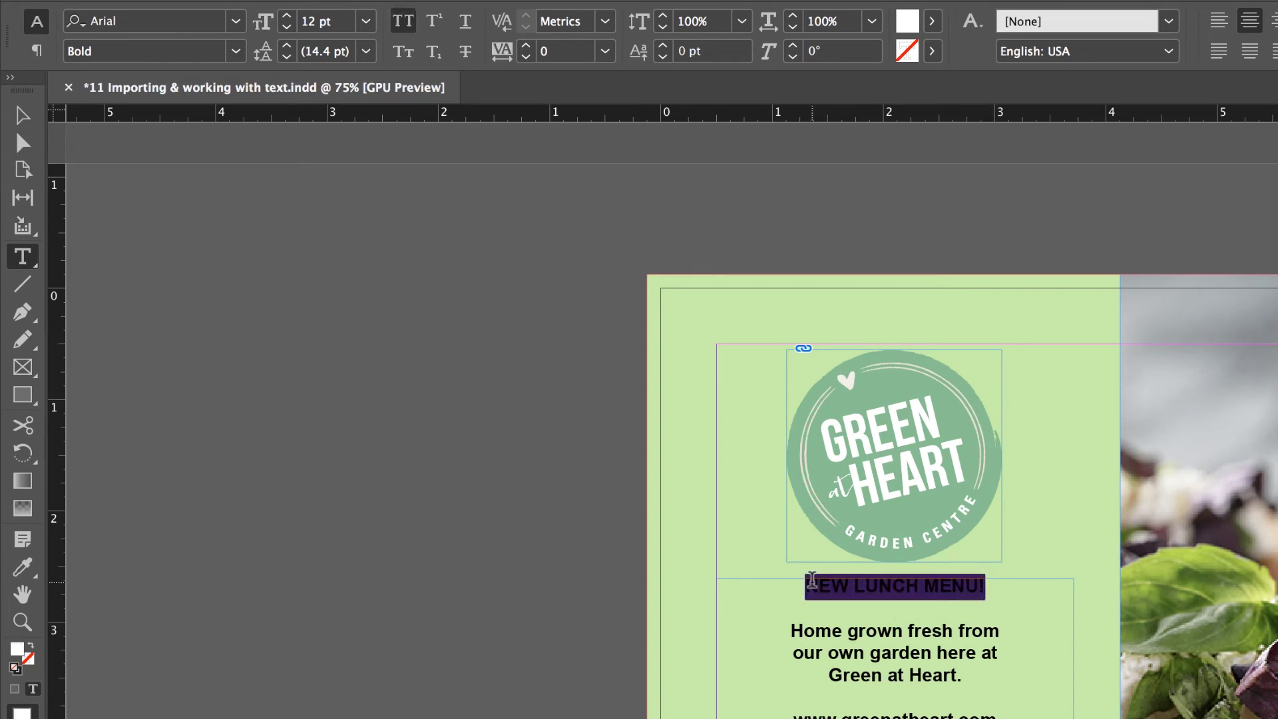
left_click(287, 16)
left_click(287, 16)
left_click(288, 16)
left_click(287, 16)
left_click(287, 16)
left_click(288, 16)
left_click(287, 16)
left_click(288, 16)
left_click(288, 16)
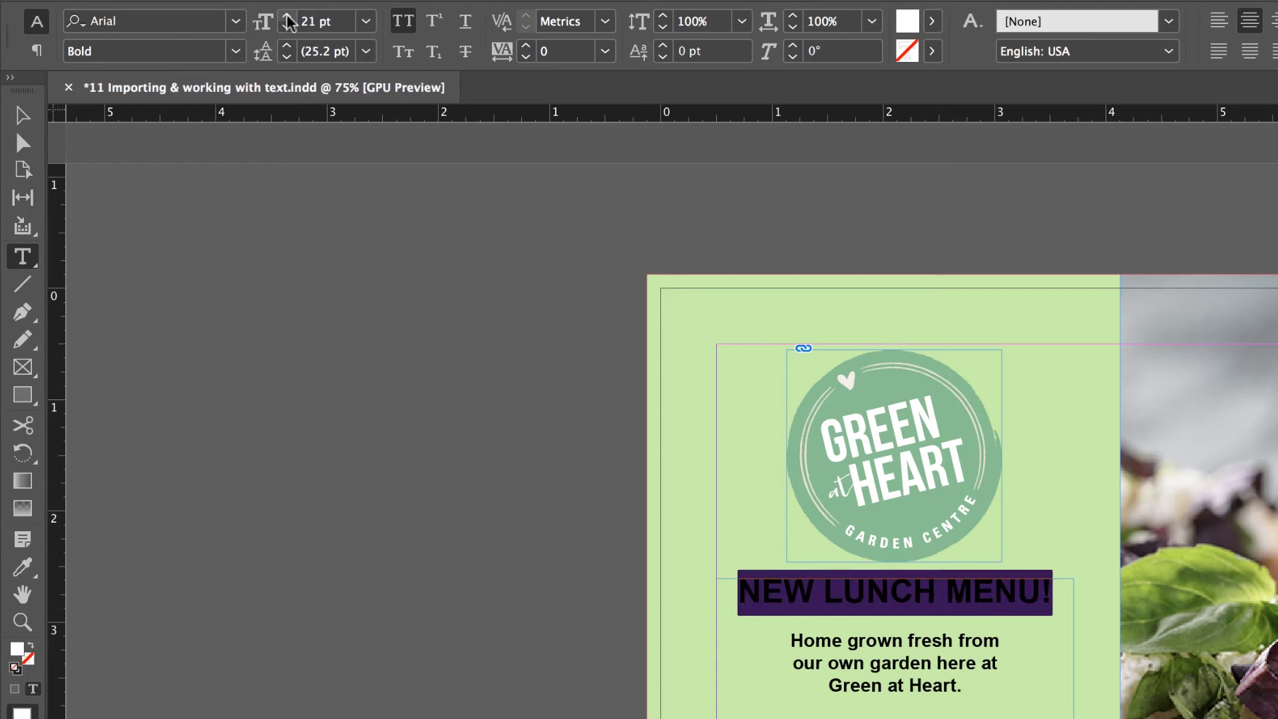
left_click(287, 16)
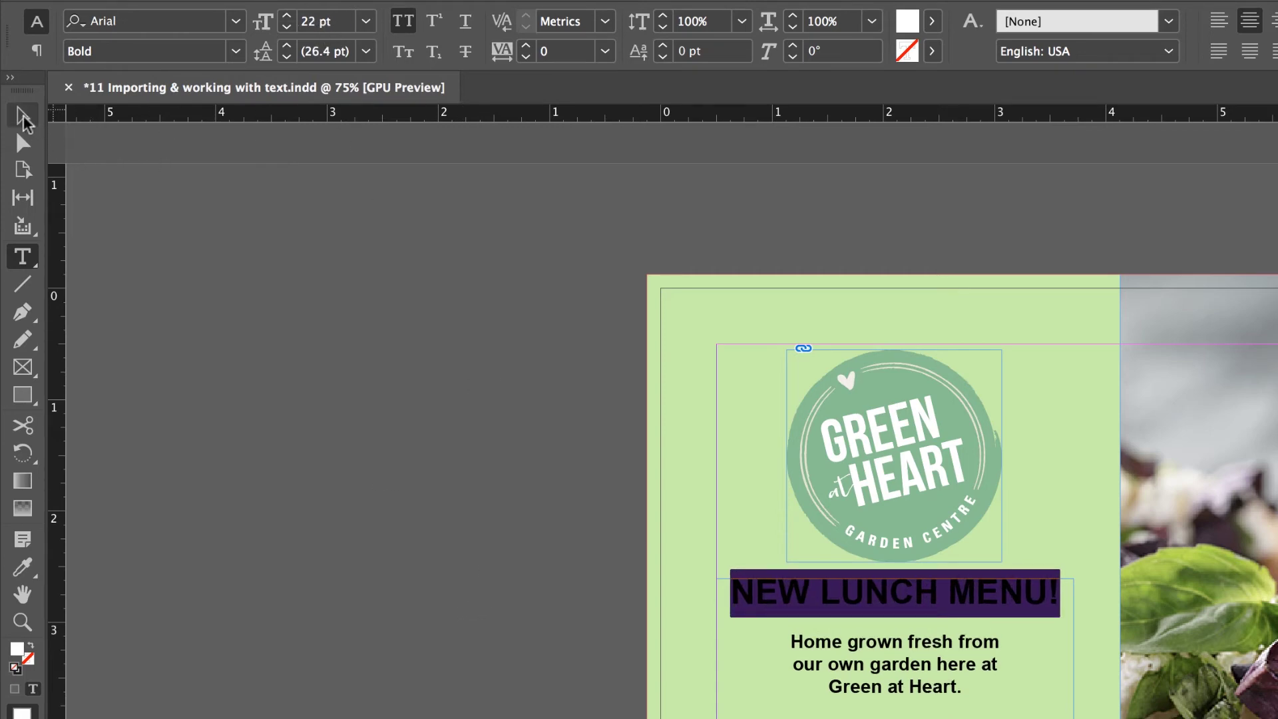
Move the text frame's top edge down so it starts lower under the logo
key("Escape")
left_click(465, 507)
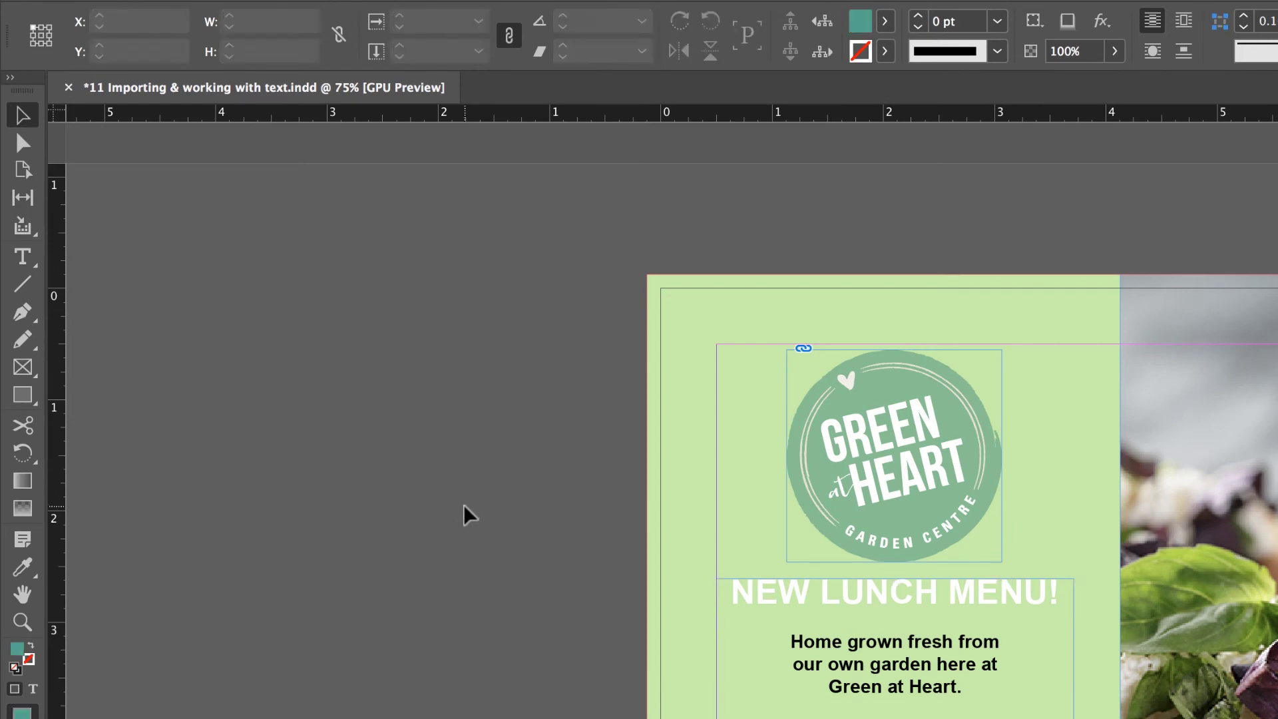
left_click(892, 593)
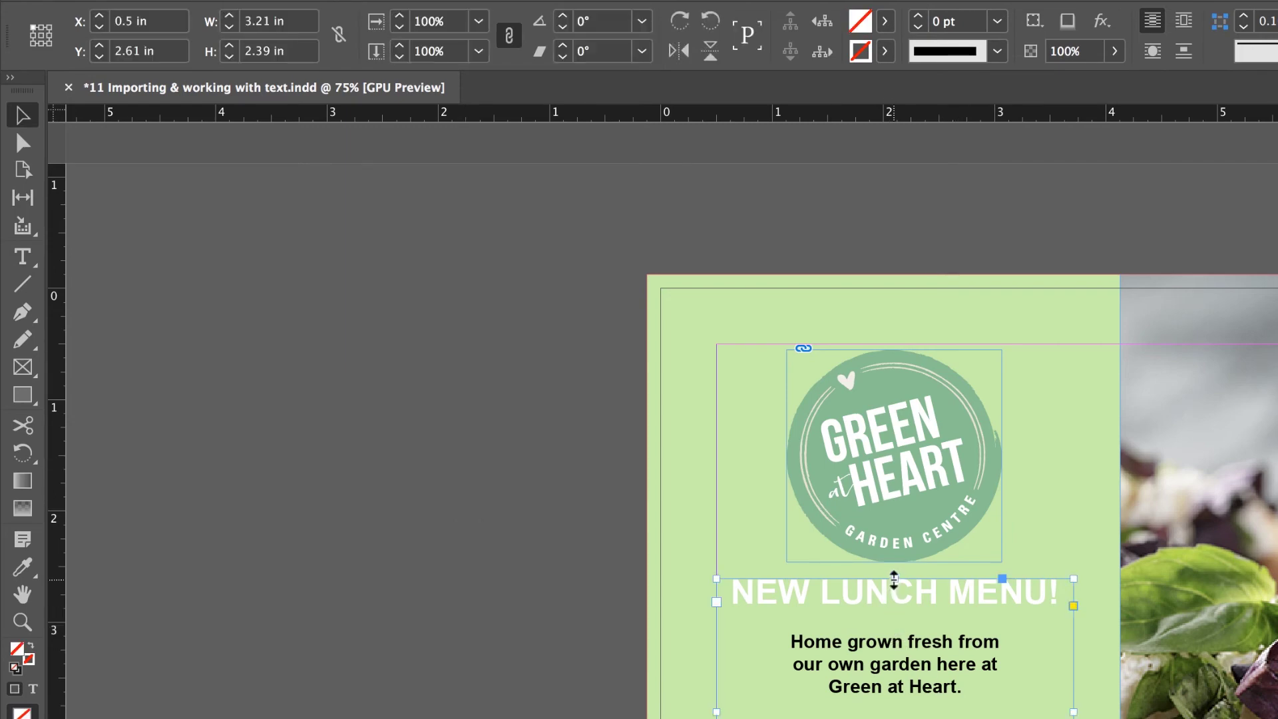
left_click_drag(894, 579, 894, 605)
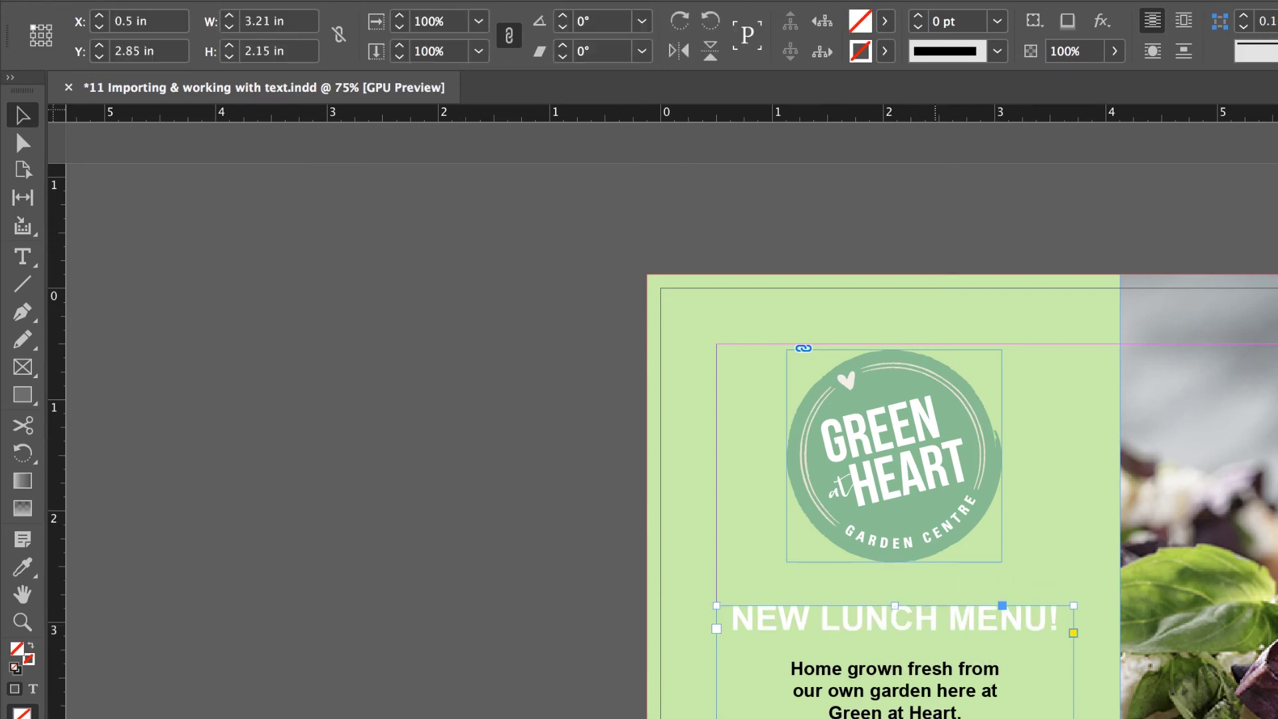
Enlarge the body copy and colour it GaH Mid Green, then colour the URL GaH Dark Green
double_click(959, 710)
left_click_drag(959, 711, 876, 690)
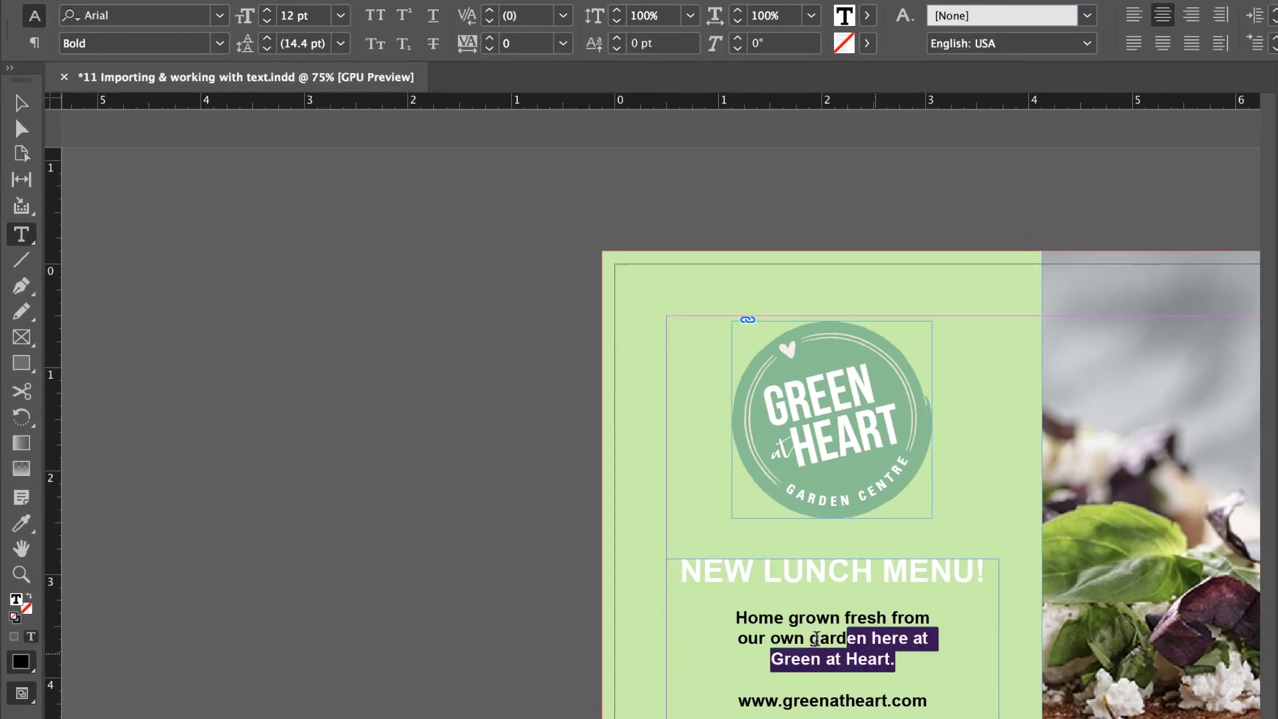
left_click_drag(815, 639, 730, 613)
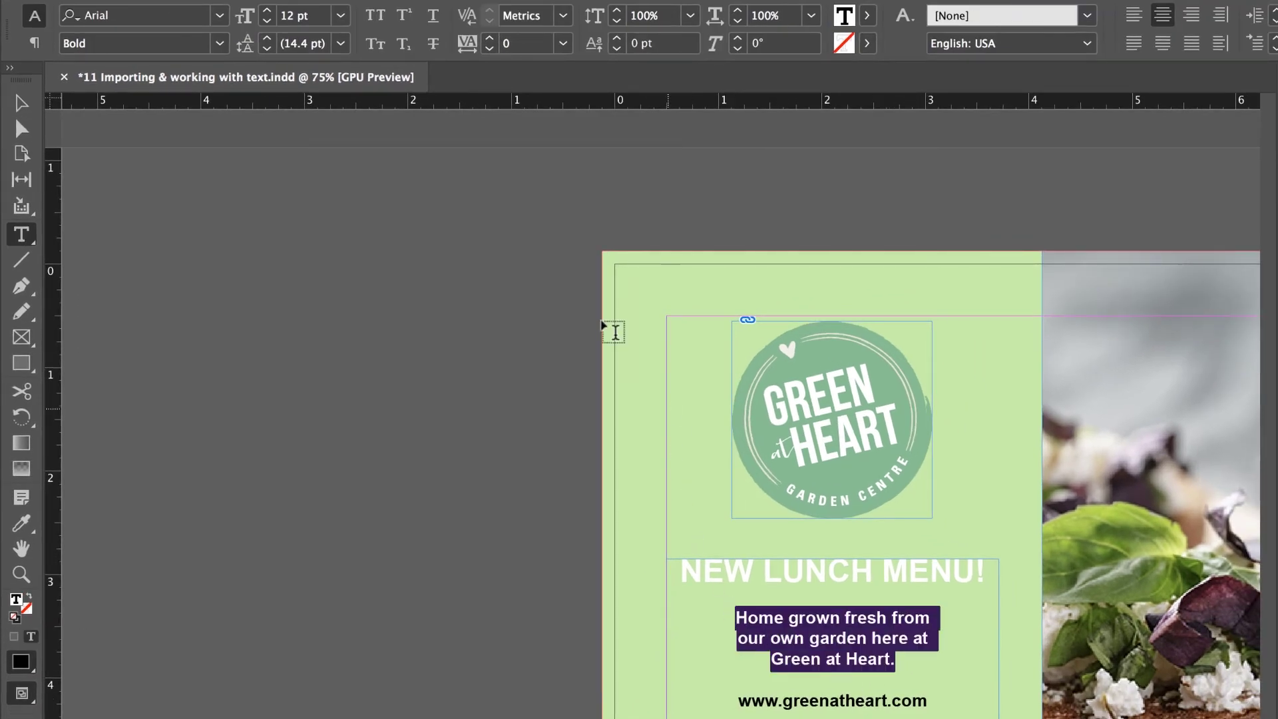
left_click(268, 11)
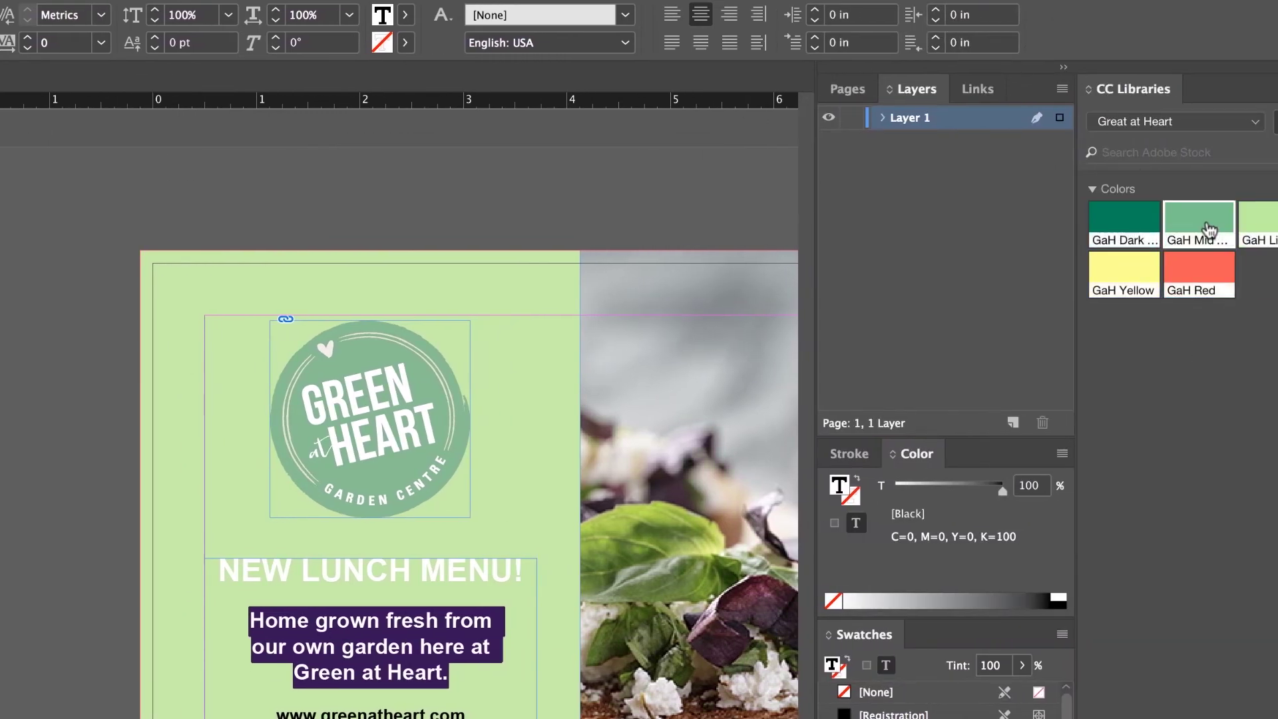
left_click(1183, 223)
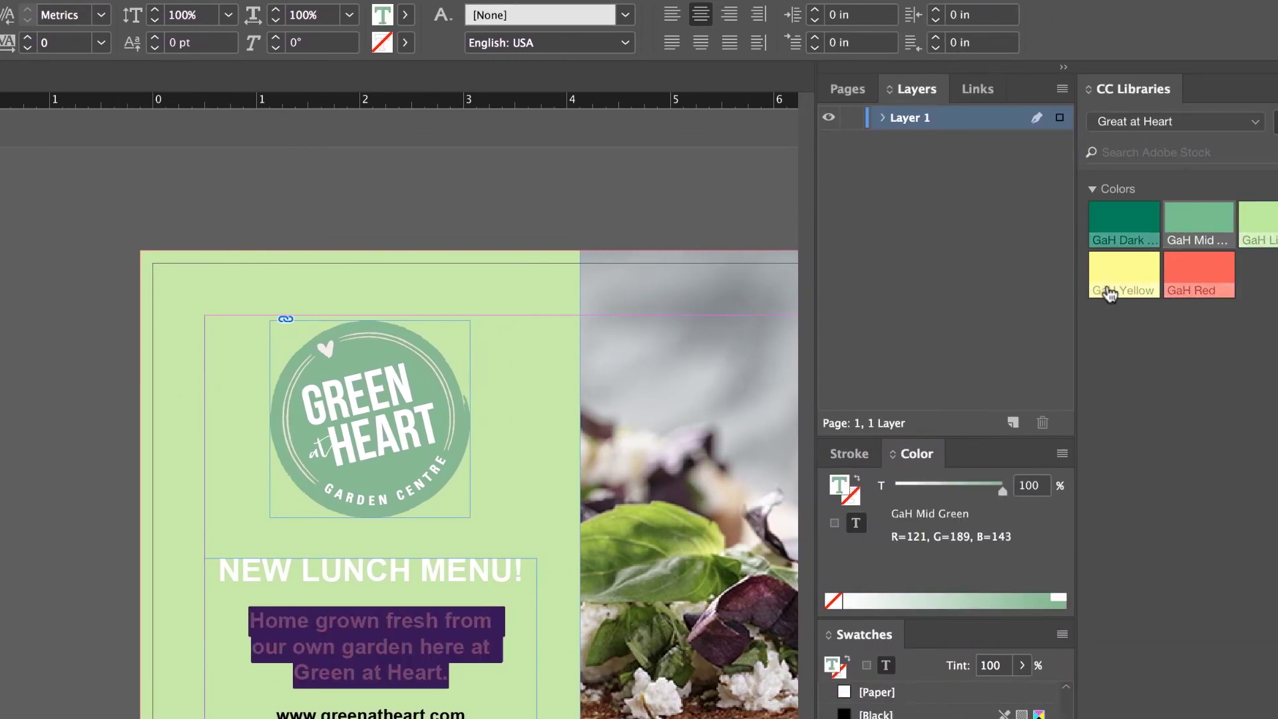
left_click_drag(466, 714, 263, 716)
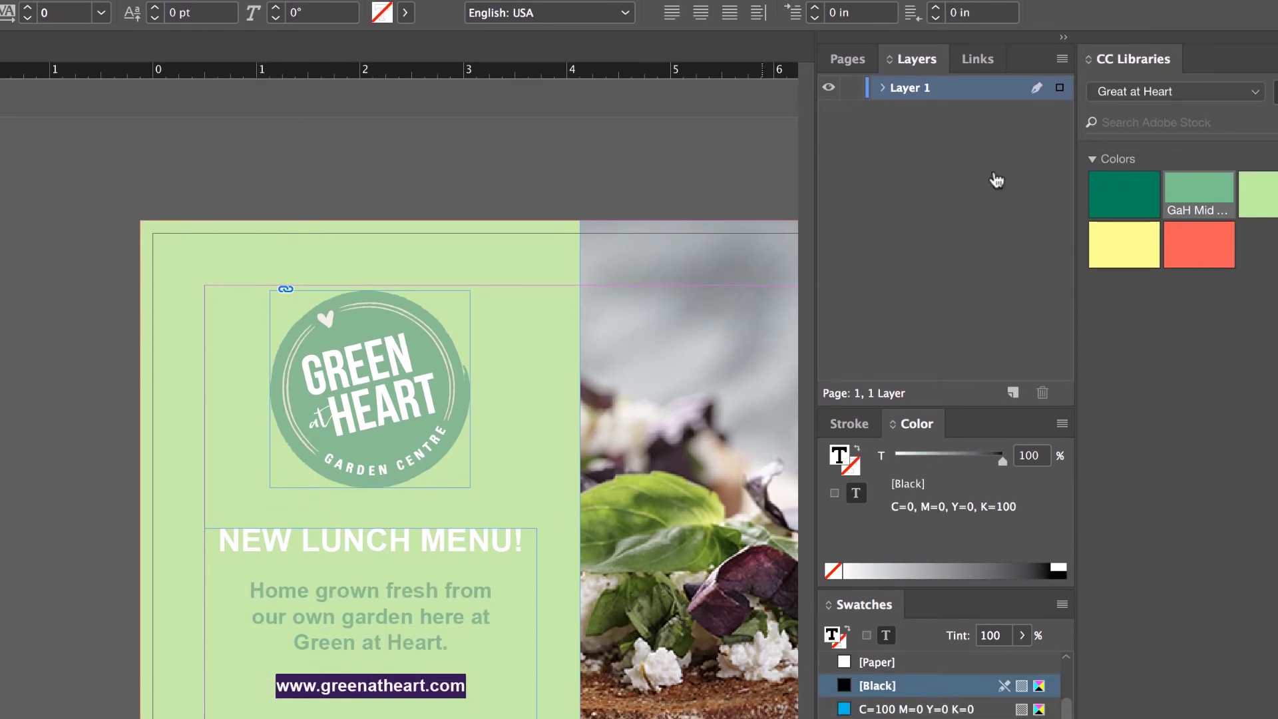
left_click(1118, 193)
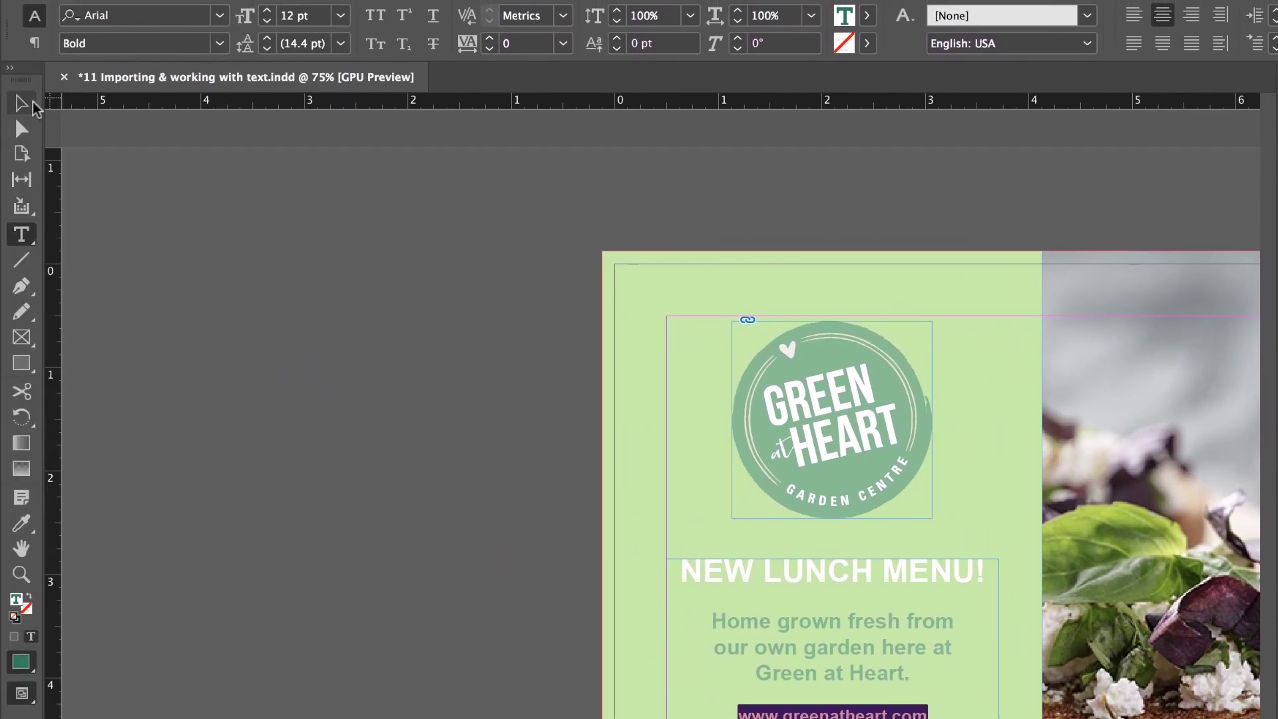
left_click(32, 103)
left_click(308, 278)
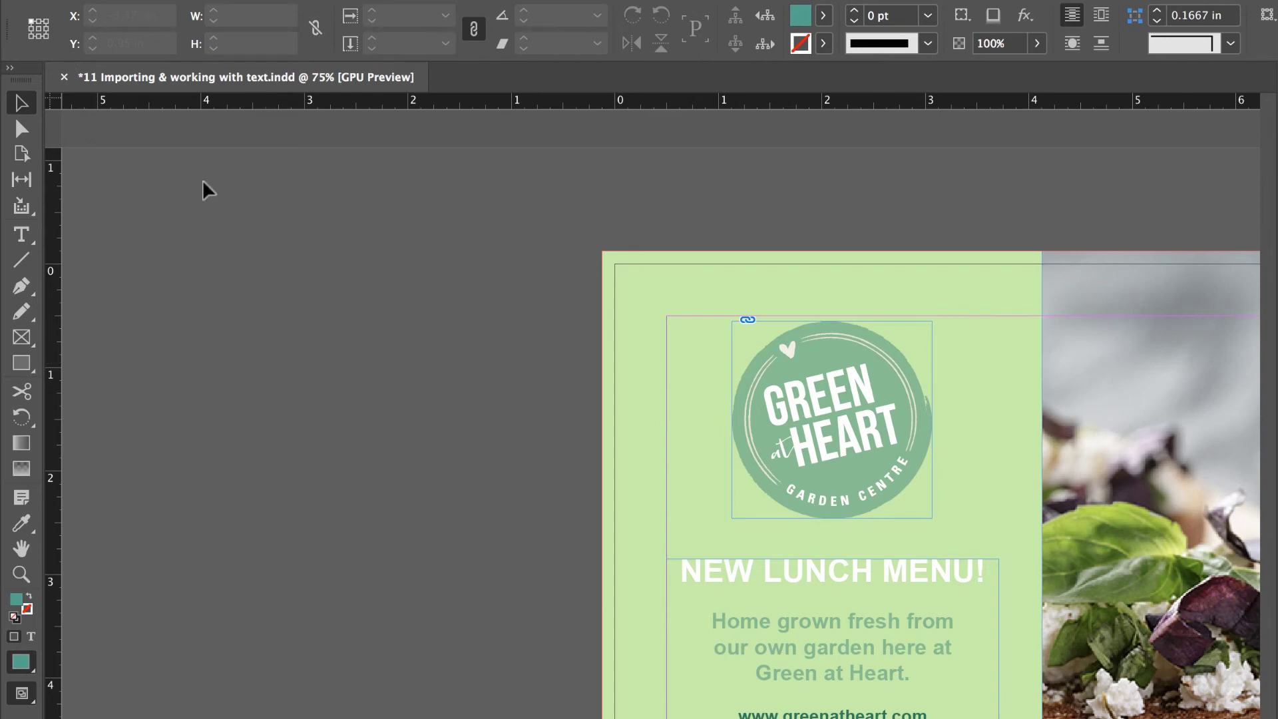
double_click(832, 624)
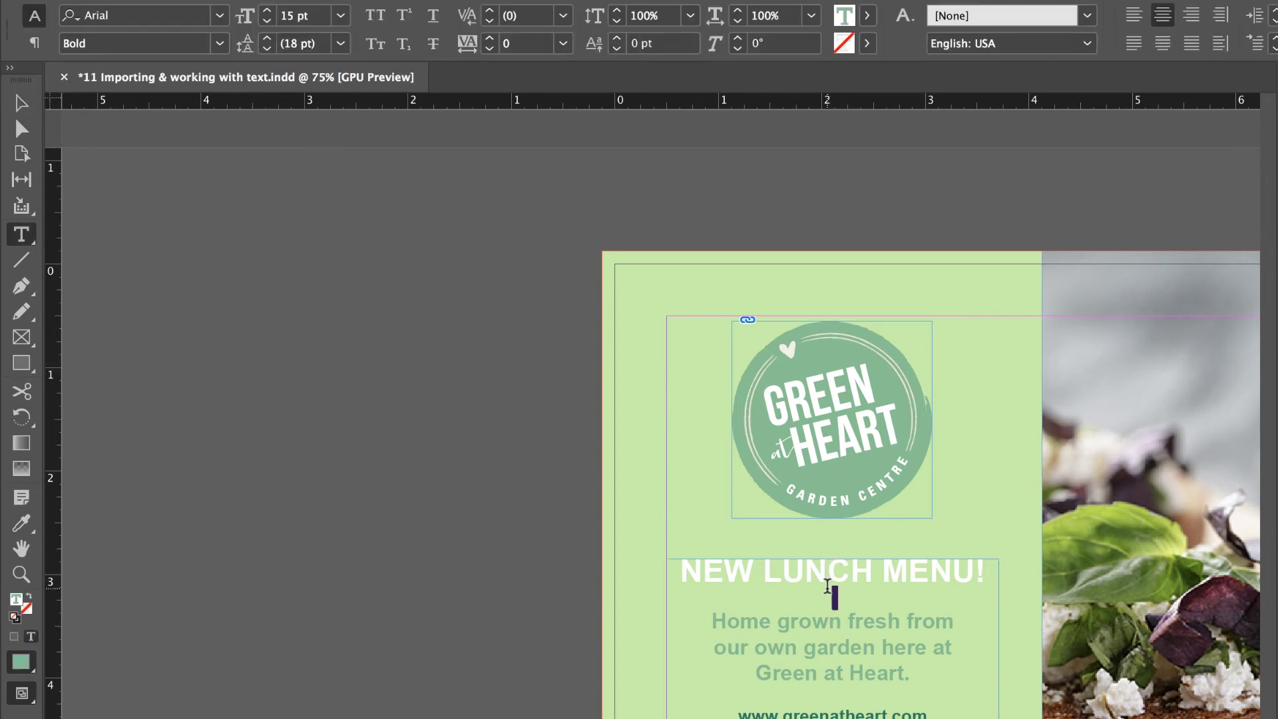
double_click(828, 584)
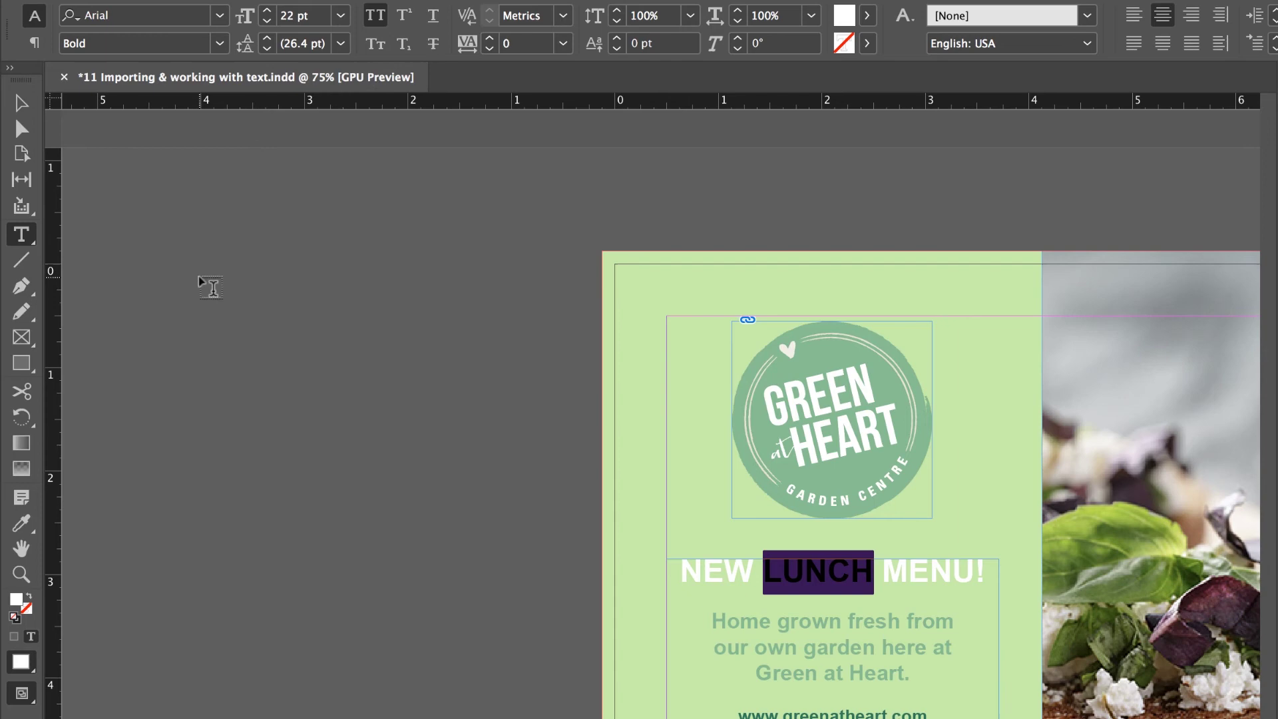
left_click(34, 43)
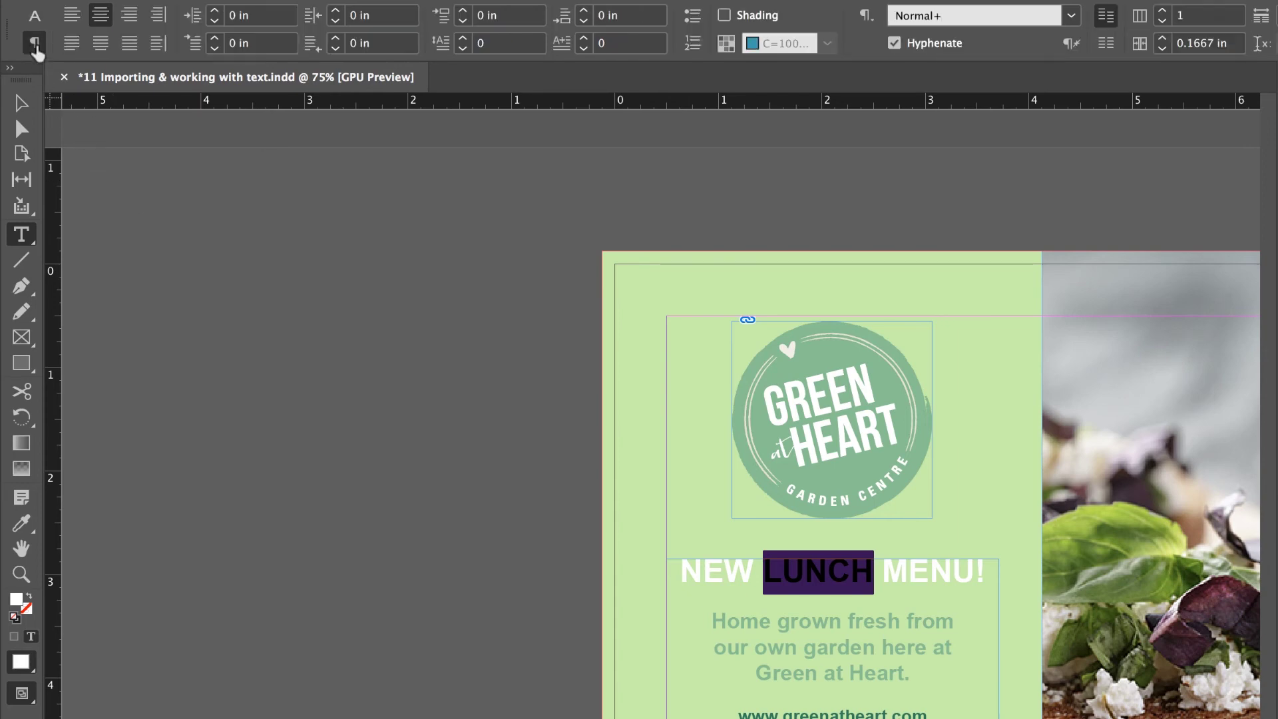
left_click(130, 15)
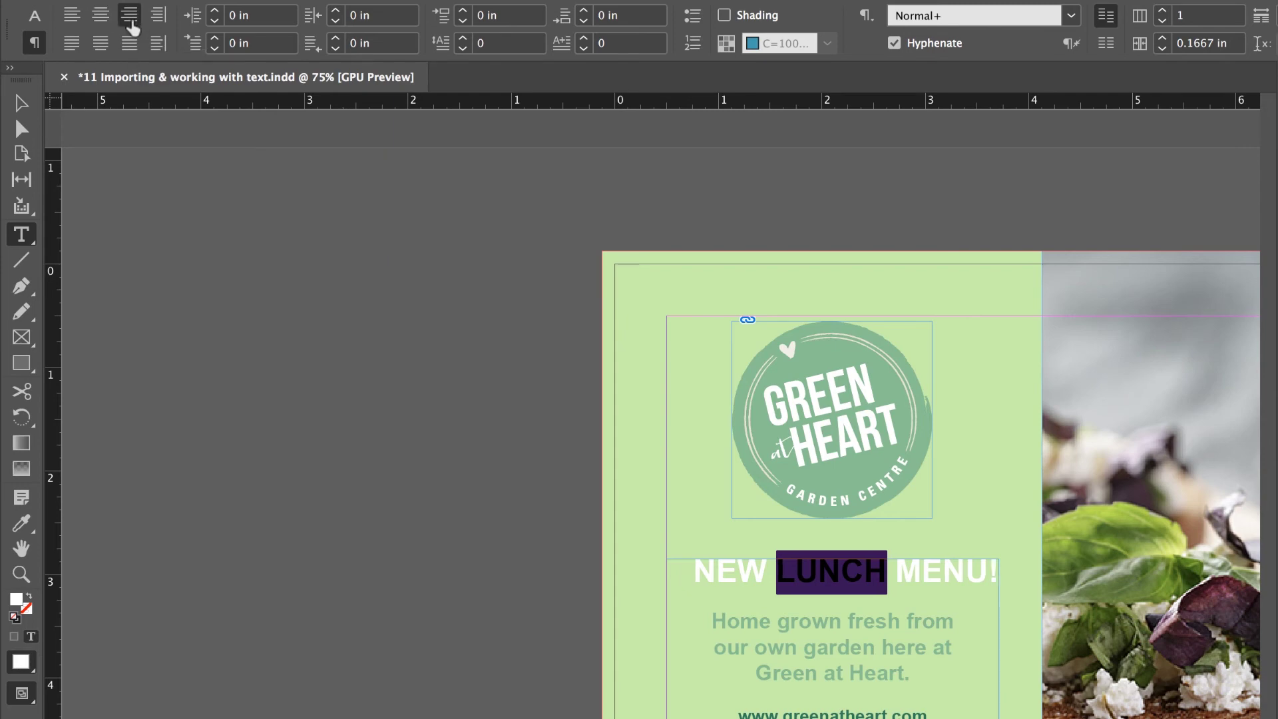
left_click(101, 20)
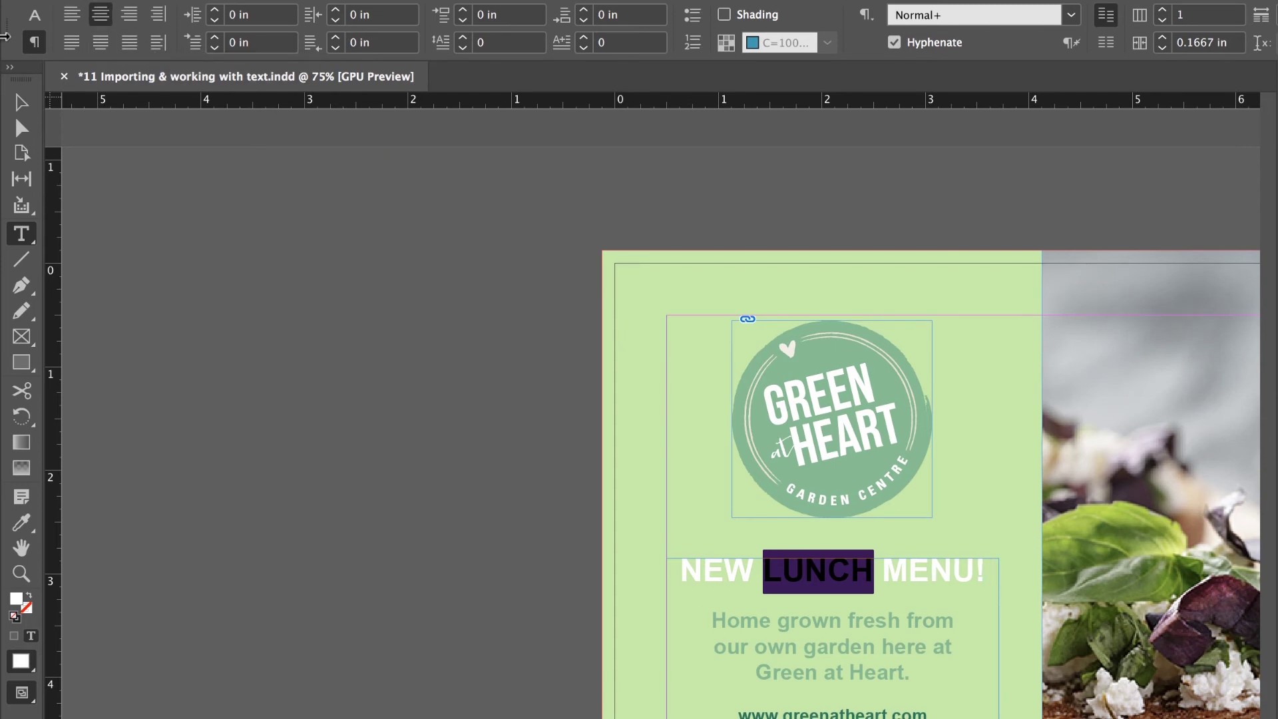
left_click(35, 16)
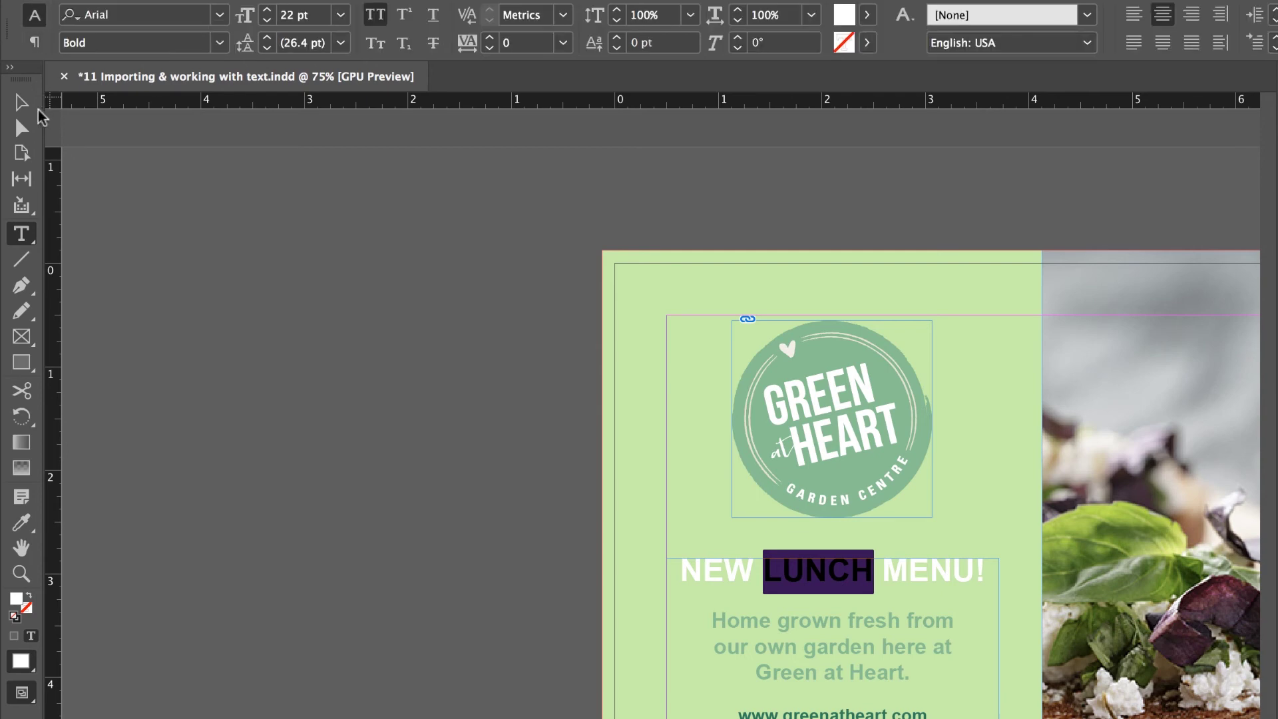
left_click(20, 105)
left_click(381, 358)
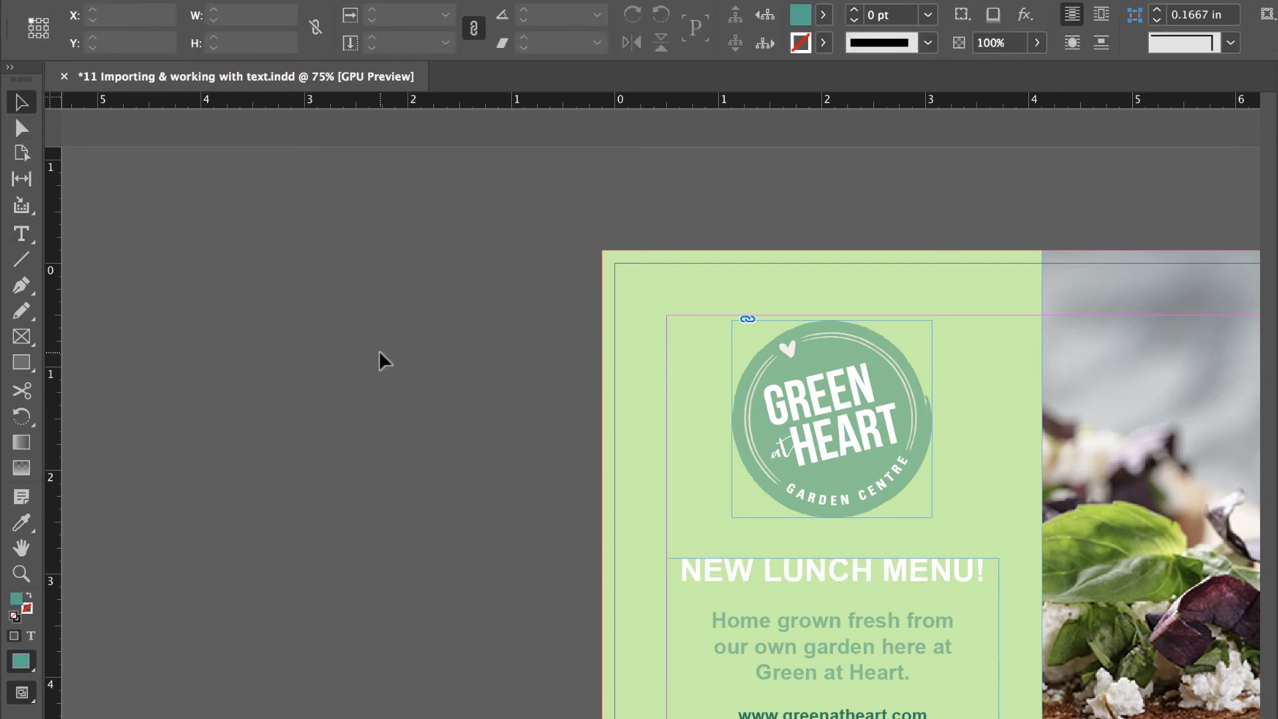